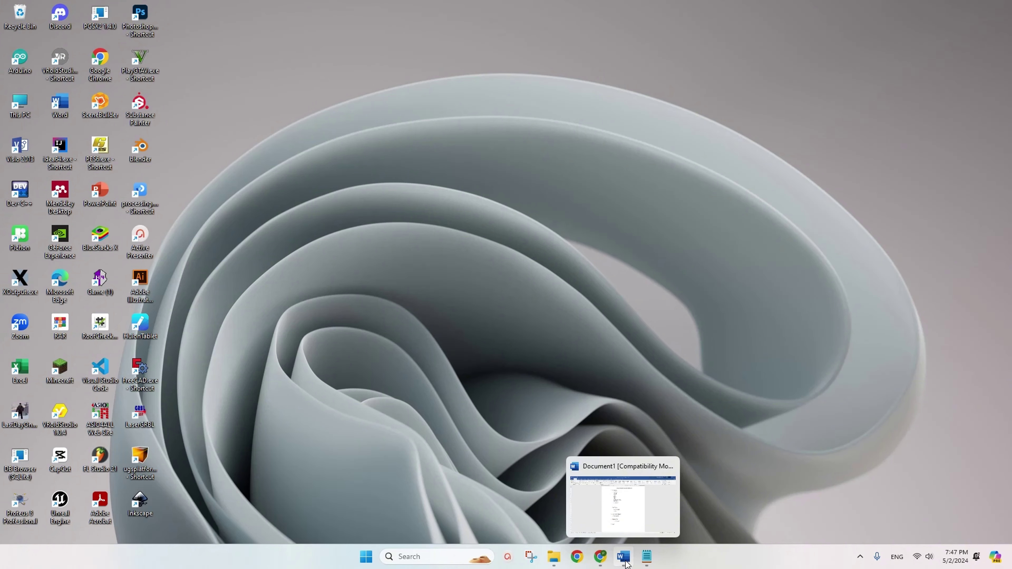
Step: Restore the Document1 Word window showing the CARA MENGGUNAKAN HYPERLINK list
left_click(624, 557)
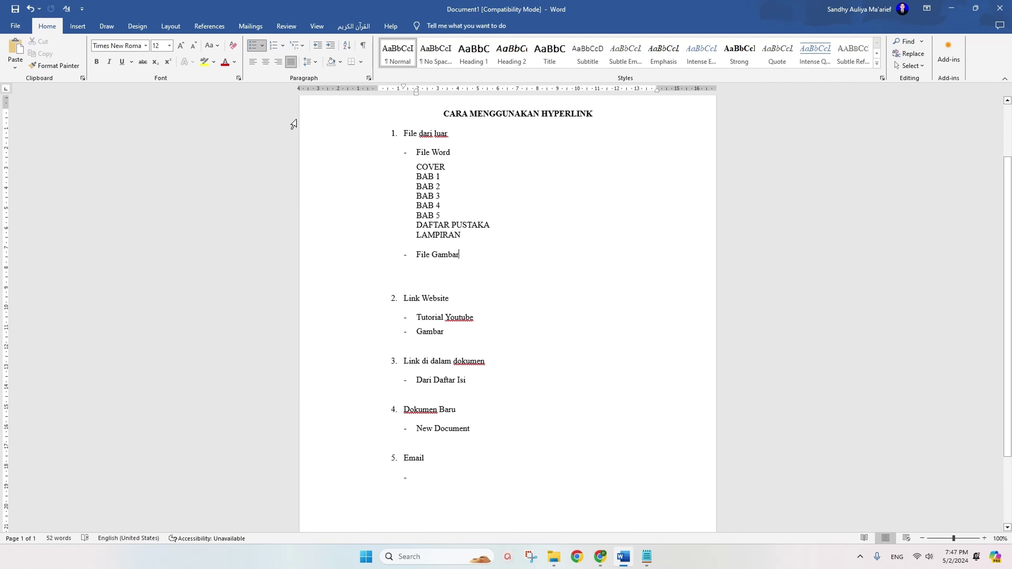
Step: Switch to the Insert tab, open the Insert Hyperlink window, then close it
left_click(77, 26)
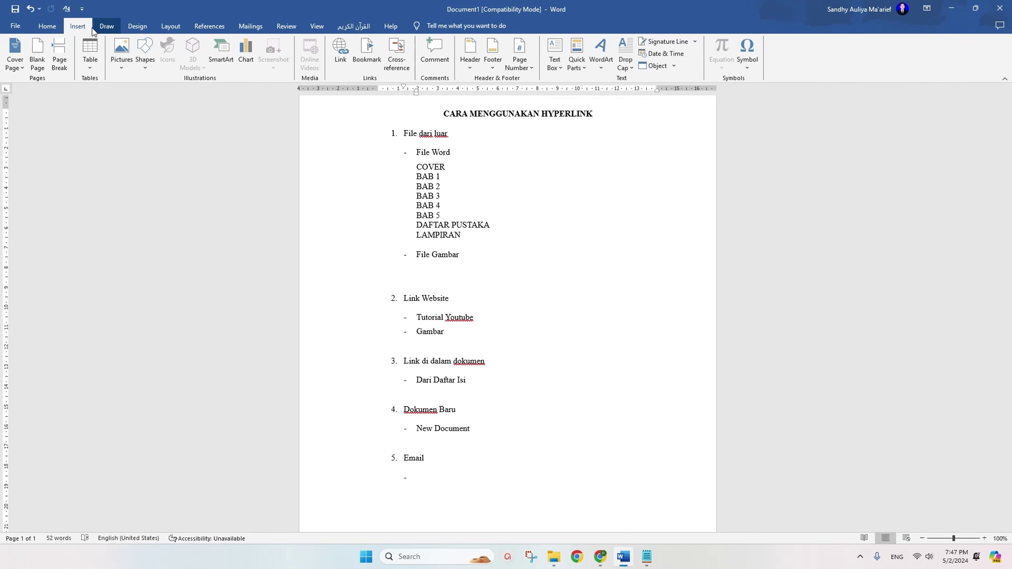
left_click(46, 26)
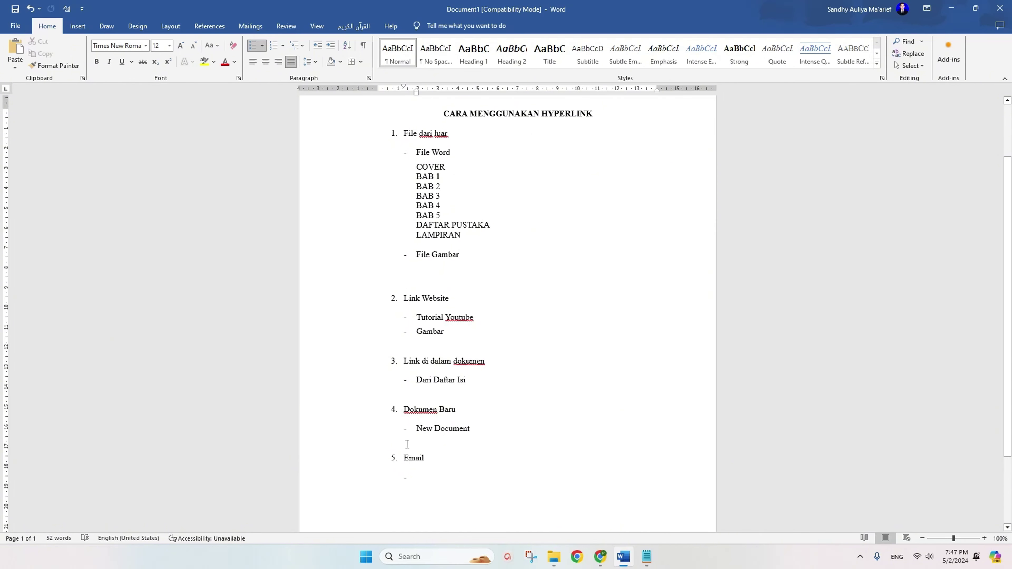
left_click(78, 27)
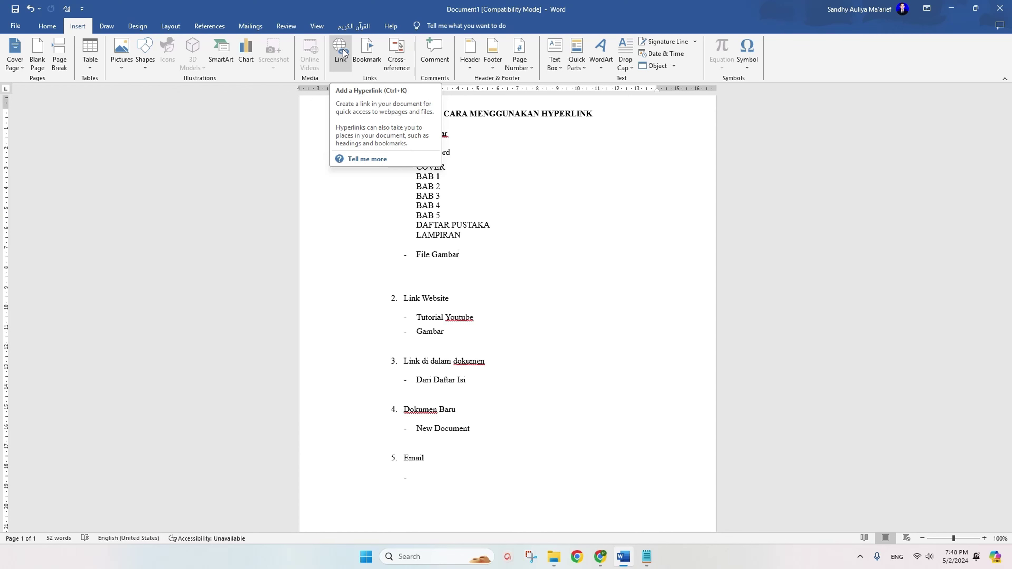
left_click(341, 54)
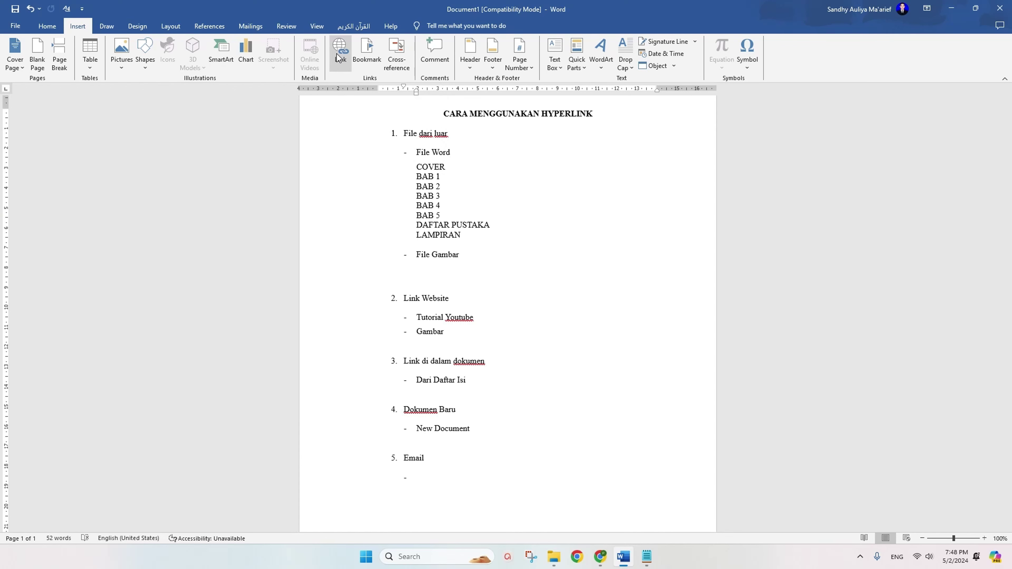
left_click(341, 53)
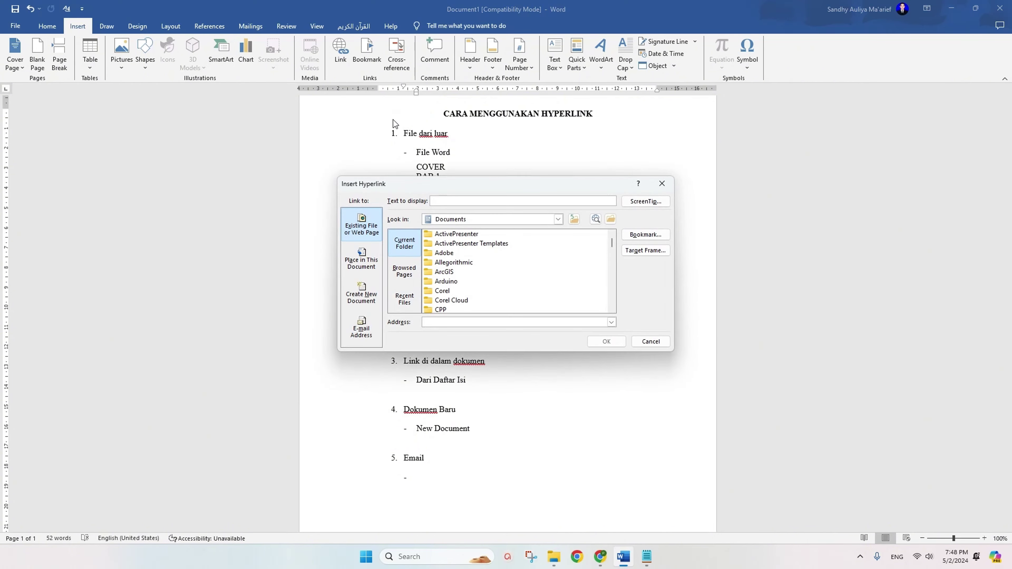
left_click(663, 184)
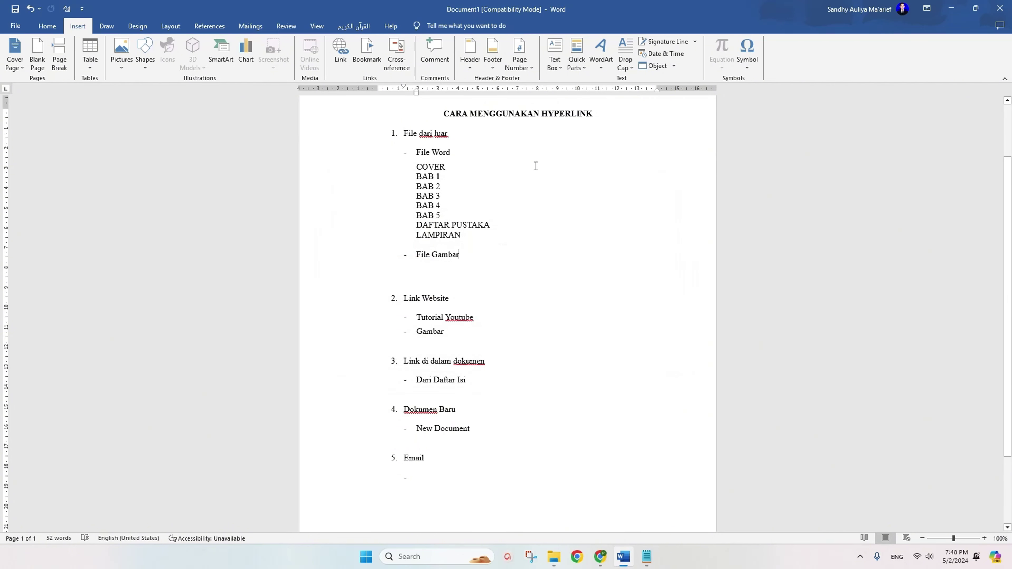
Step: Reopen Insert Hyperlink with Ctrl+K, move it up and right, then close it without changes
key("ctrl+k")
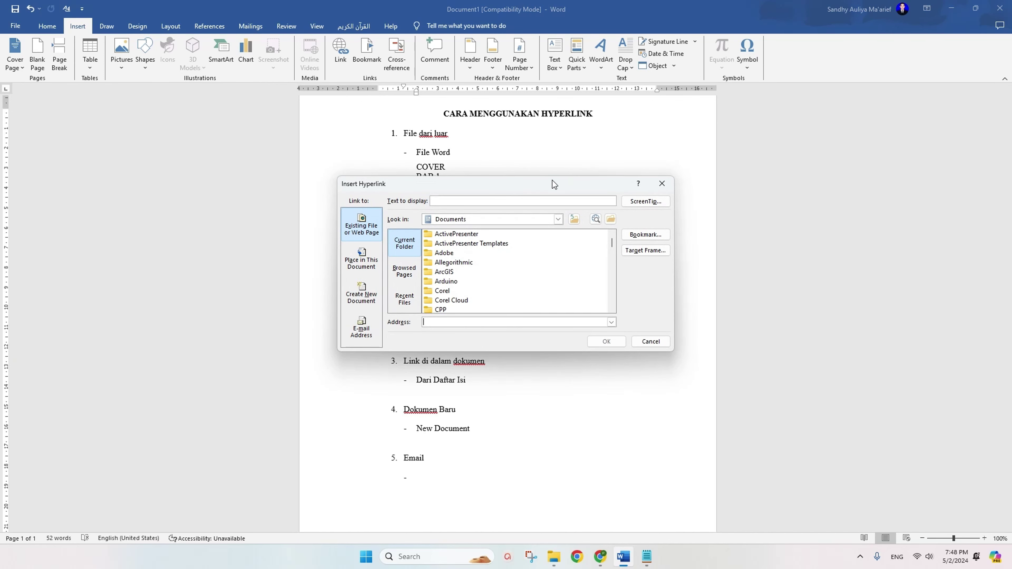
mouse_move(523, 190)
left_mouse_down()
mouse_move(707, 139)
mouse_move(669, 137)
left_mouse_up()
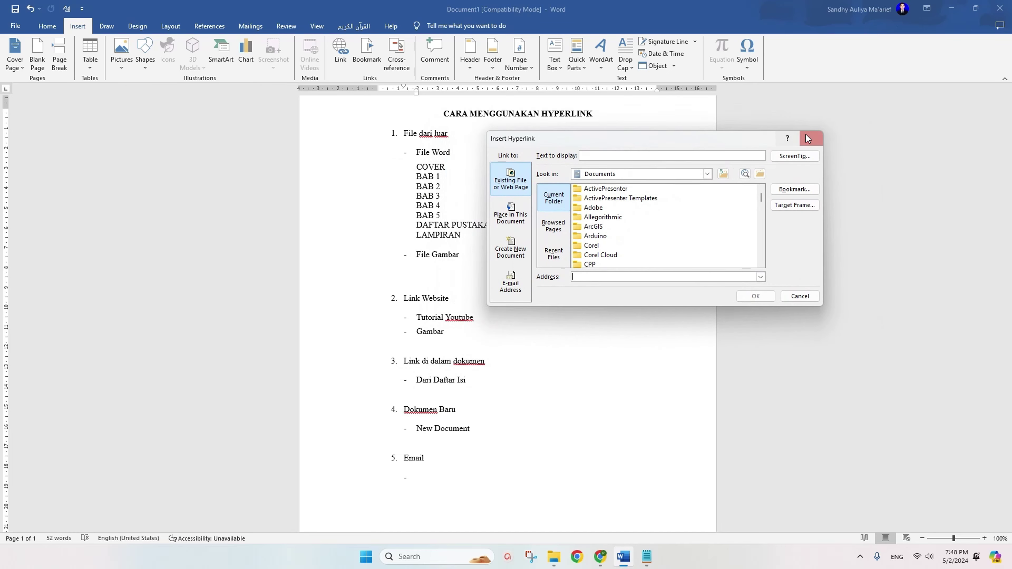
left_click(818, 131)
left_click(339, 53)
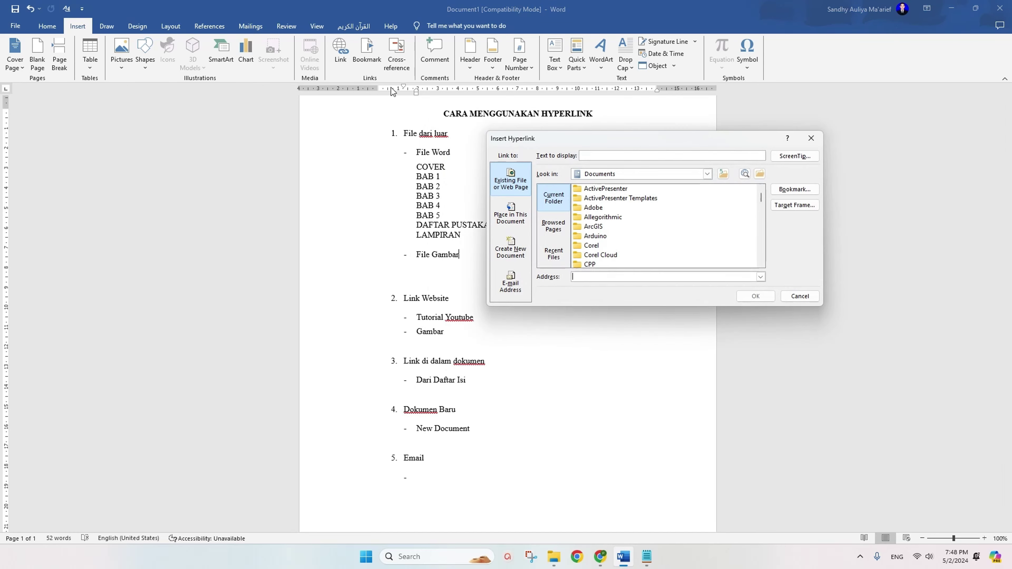
left_click(803, 142)
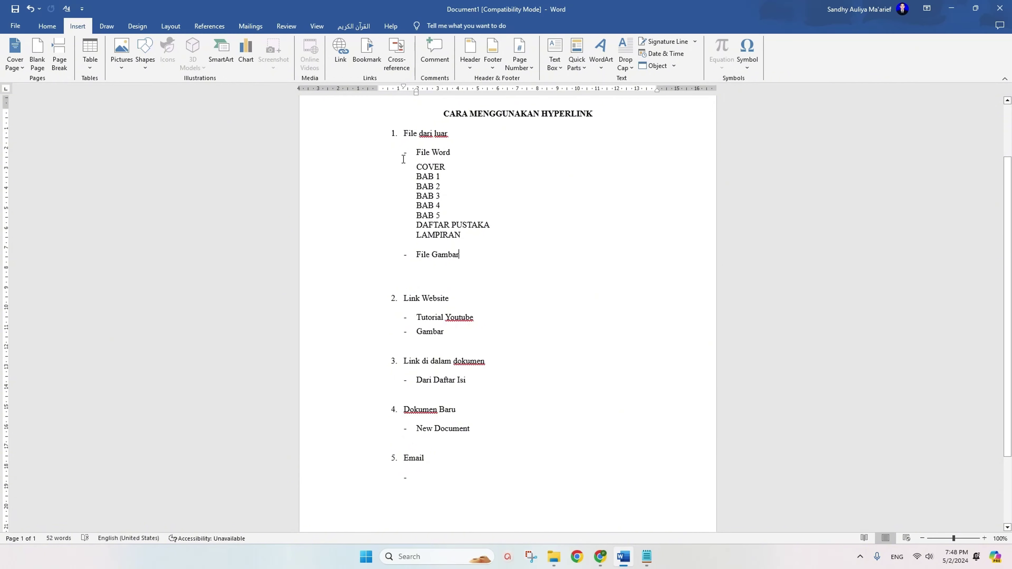
left_click(339, 53)
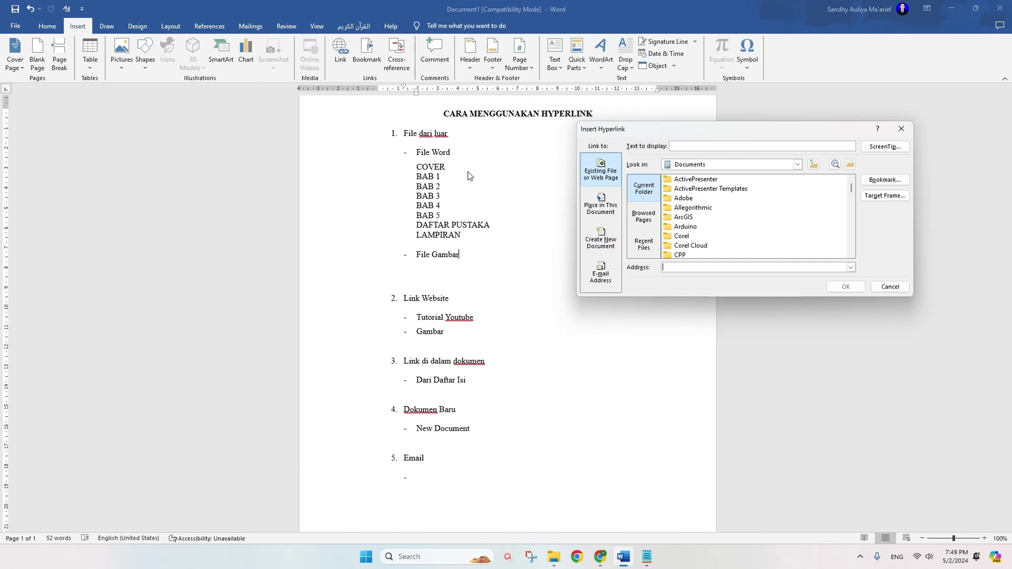
left_click(599, 218)
left_click(602, 249)
left_click(600, 275)
left_click(901, 129)
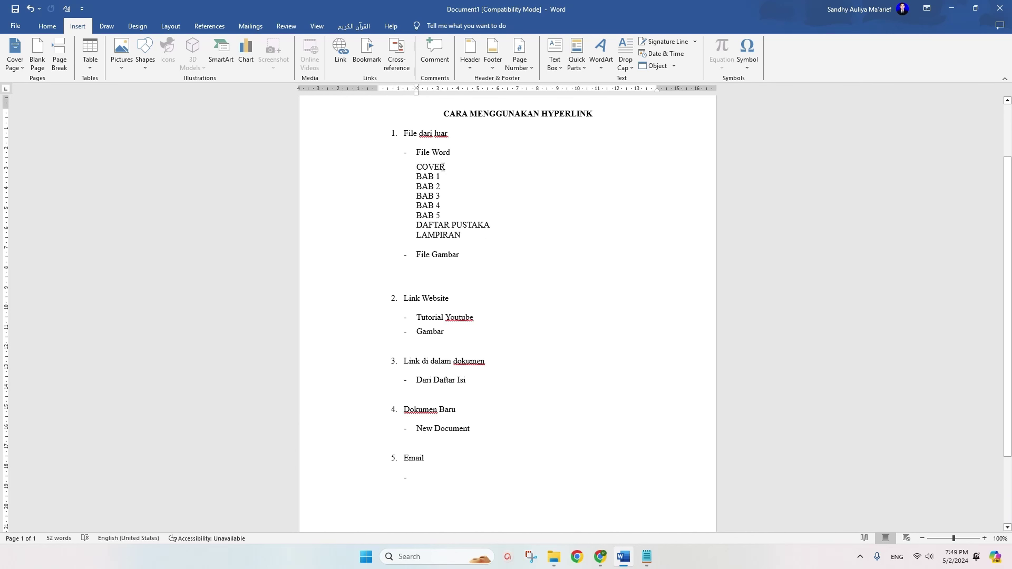
Step: Select COVER and open Insert Hyperlink, moving up to the list of drives
left_click_drag(422, 167, 444, 169)
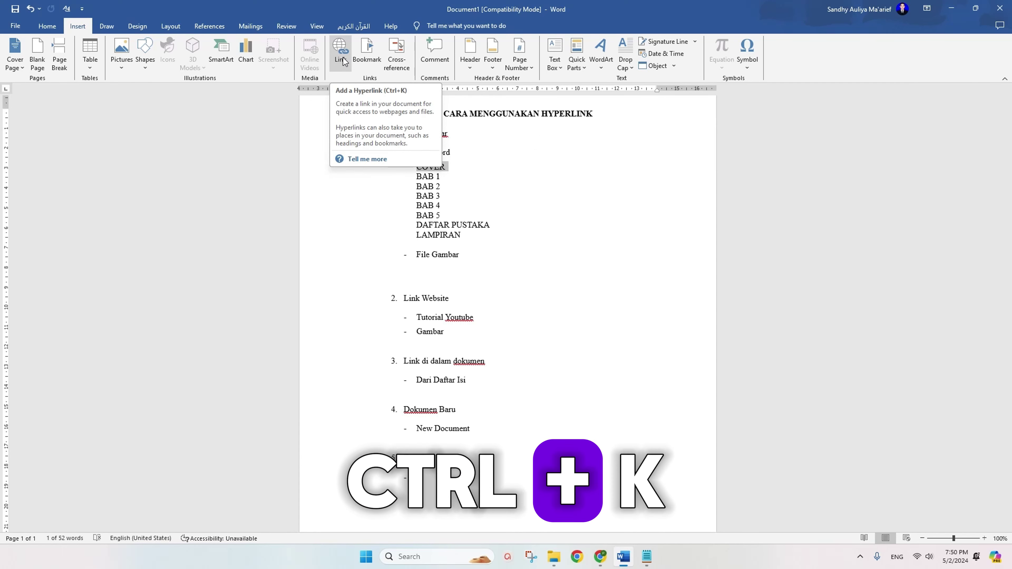
key("ctrl+k")
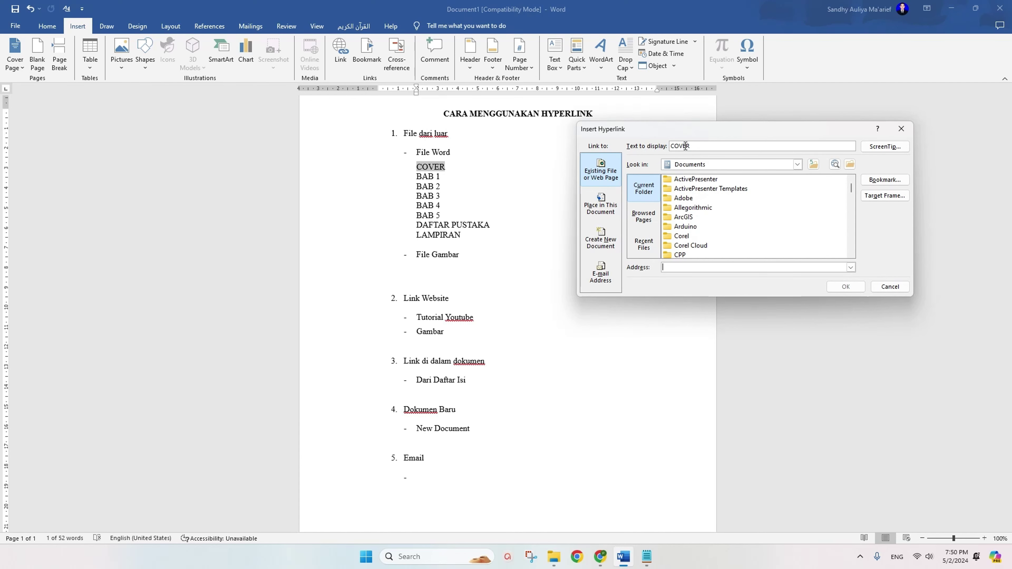
left_click(814, 165)
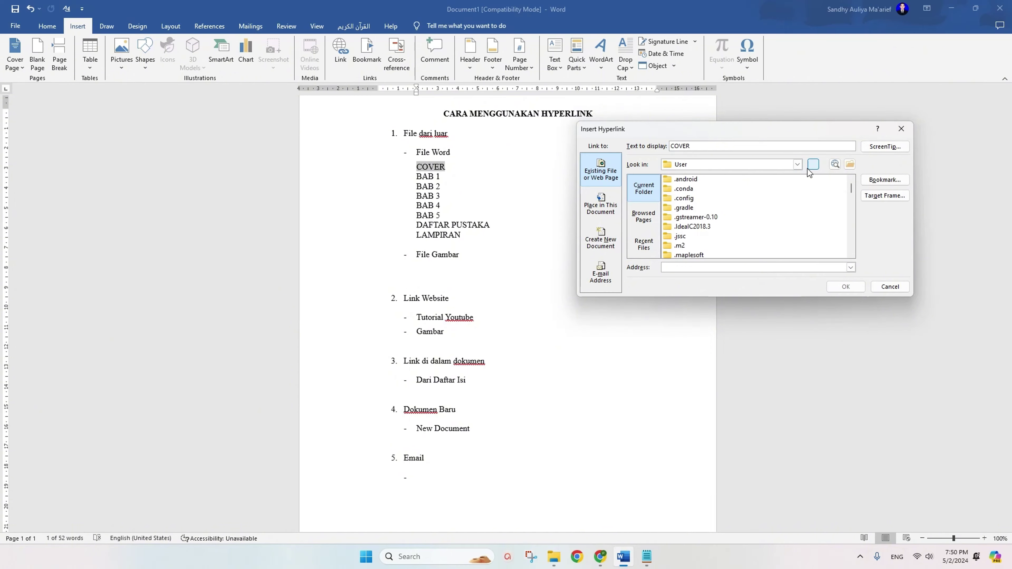
left_click(813, 165)
left_click(813, 164)
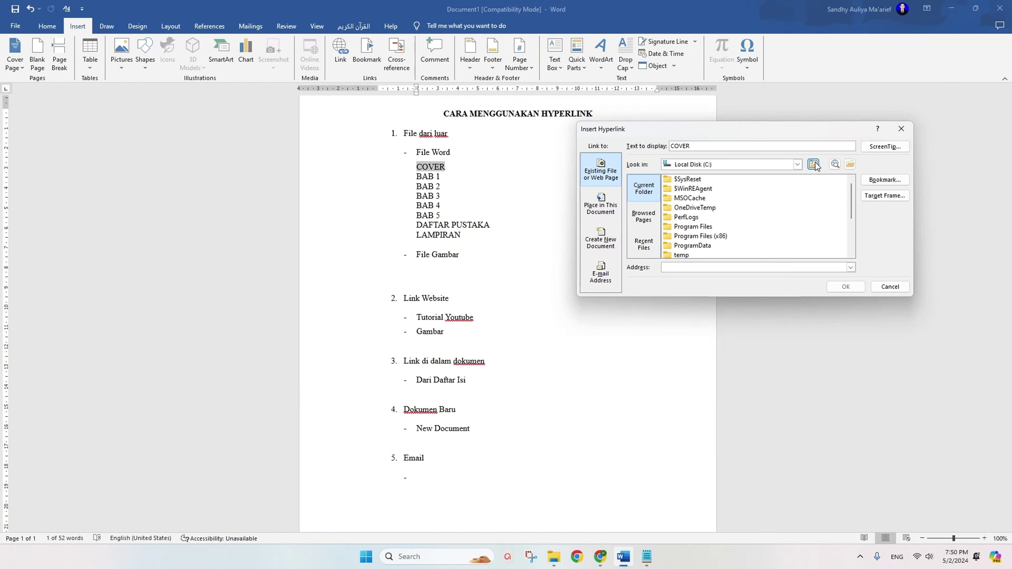
left_click(814, 165)
Step: Browse F:\Pak Alfian\Ms Word to Skripsi Perbagian and link COVER to Skripsi.docx
double_click(699, 207)
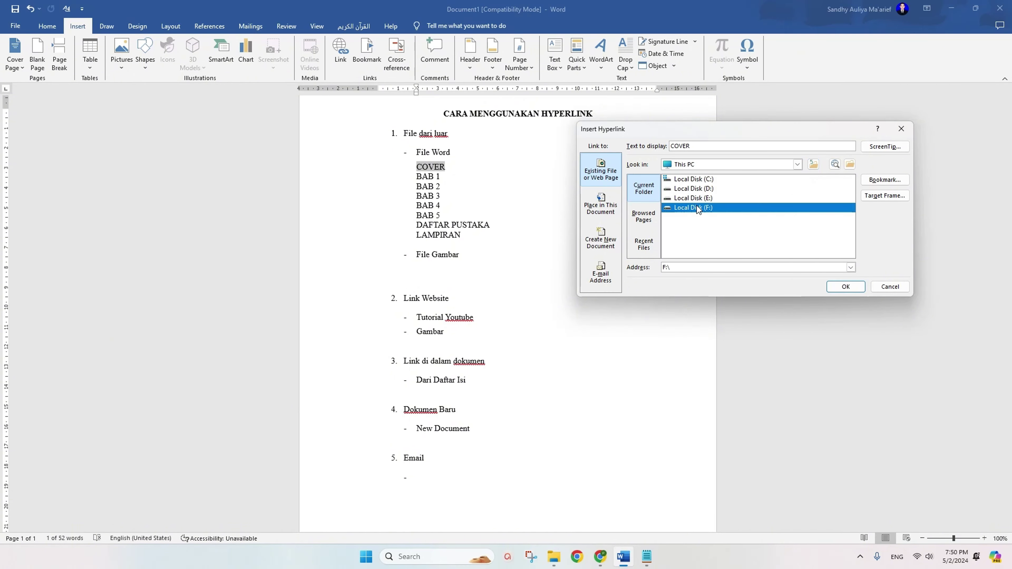
scroll(706, 205, "down", 5)
scroll(712, 206, "down", 5)
scroll(712, 206, "up", 1)
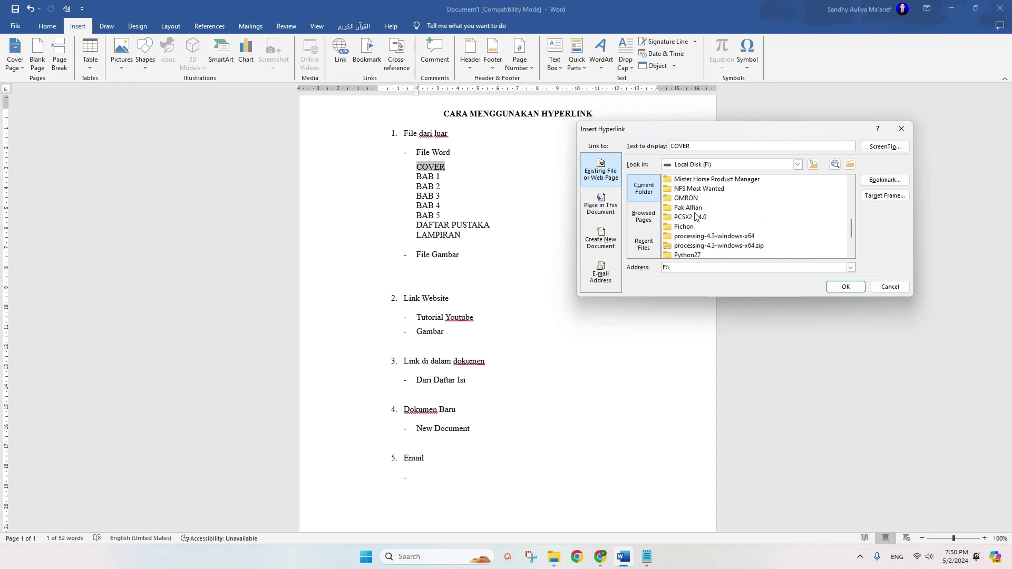
double_click(697, 209)
double_click(692, 194)
scroll(693, 196, "down", 2)
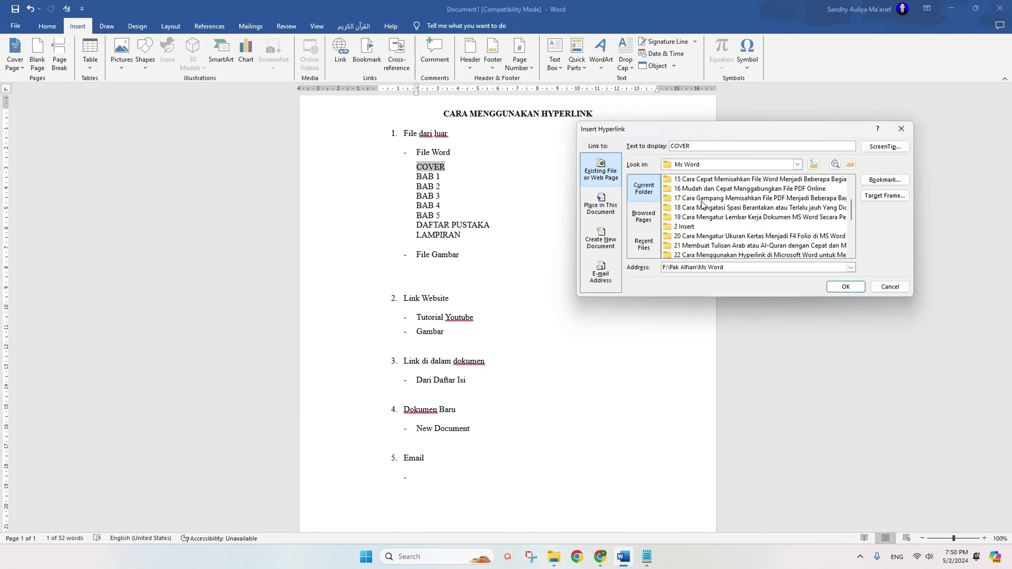
scroll(696, 208, "down", 4)
scroll(694, 224, "up", 4)
double_click(690, 228)
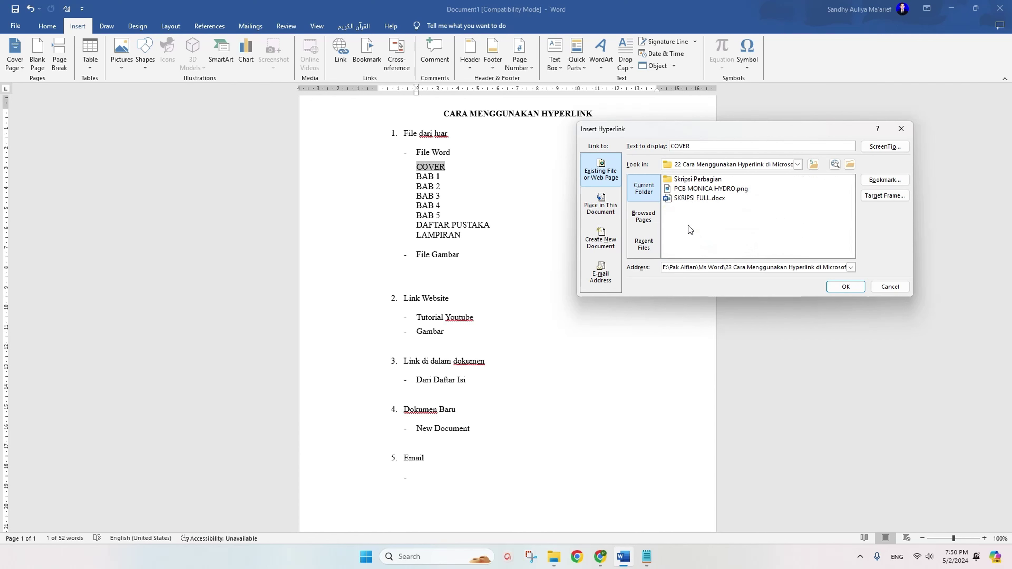
double_click(695, 181)
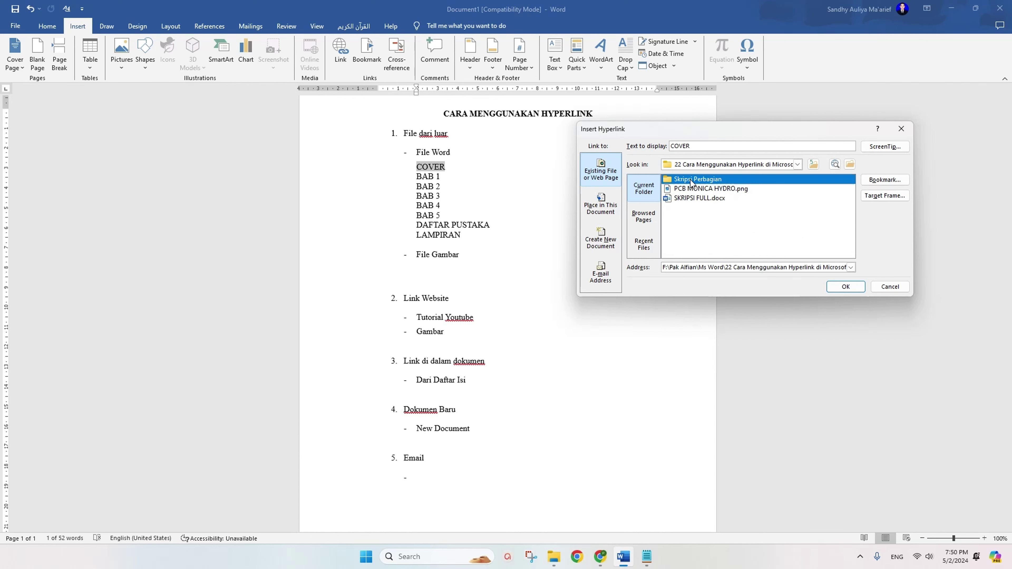
scroll(701, 191, "down", 2)
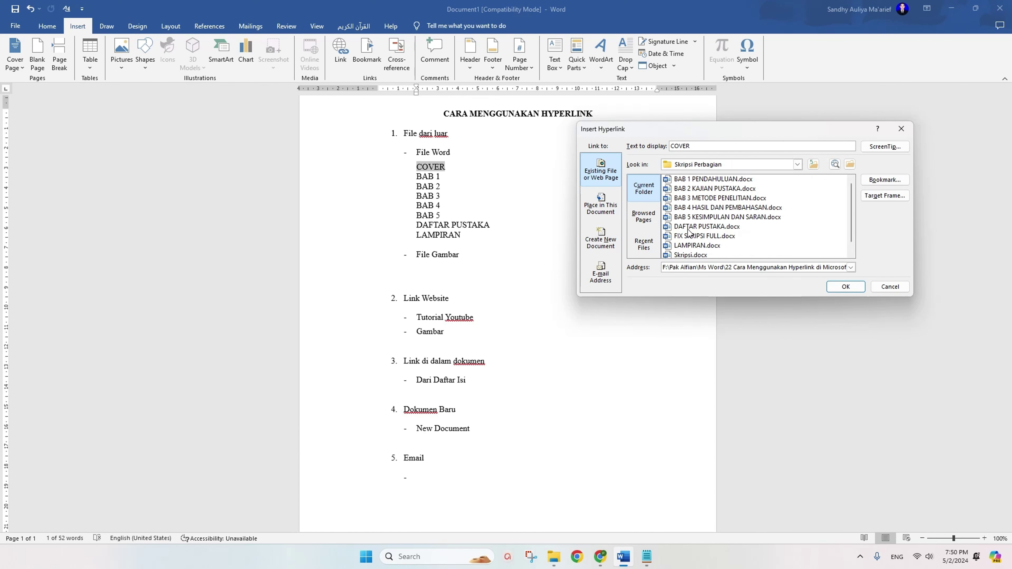
left_click(686, 248)
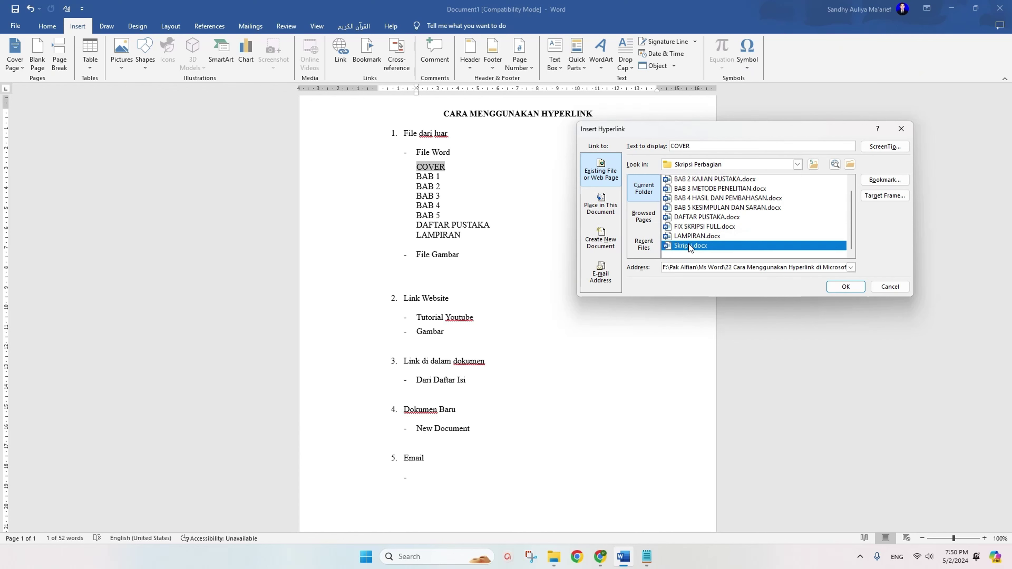
scroll(708, 202, "up", 1)
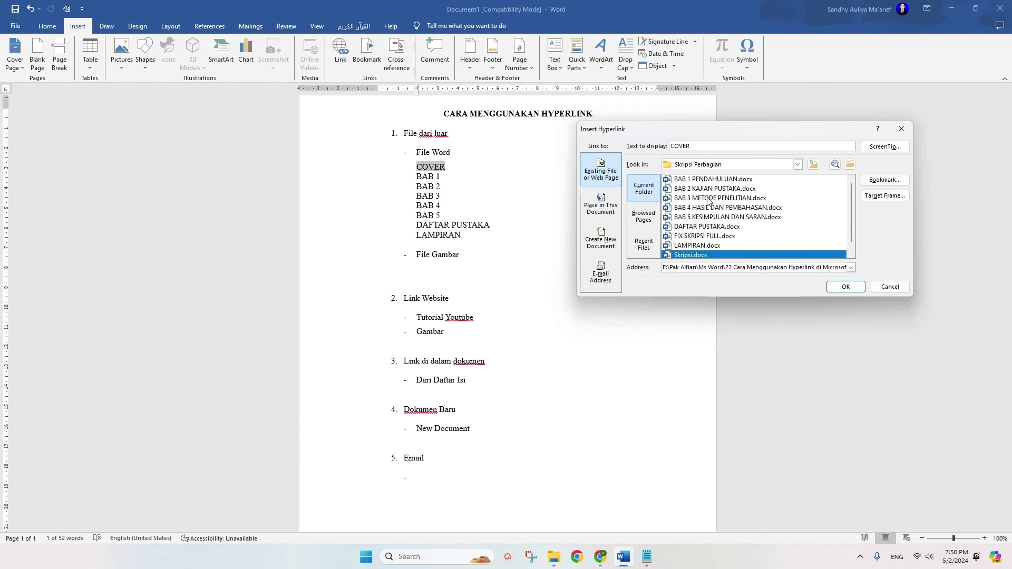
left_click(842, 291)
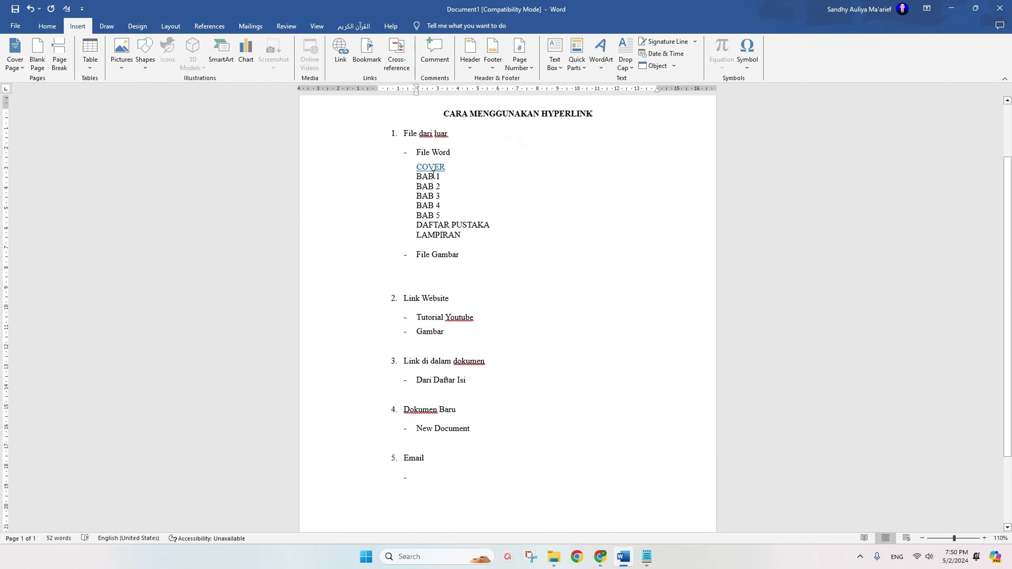
Step: Follow the COVER hyperlink until Word's security notice about the file location appears
scroll(318, 187, "up", 10)
scroll(331, 190, "up", 2)
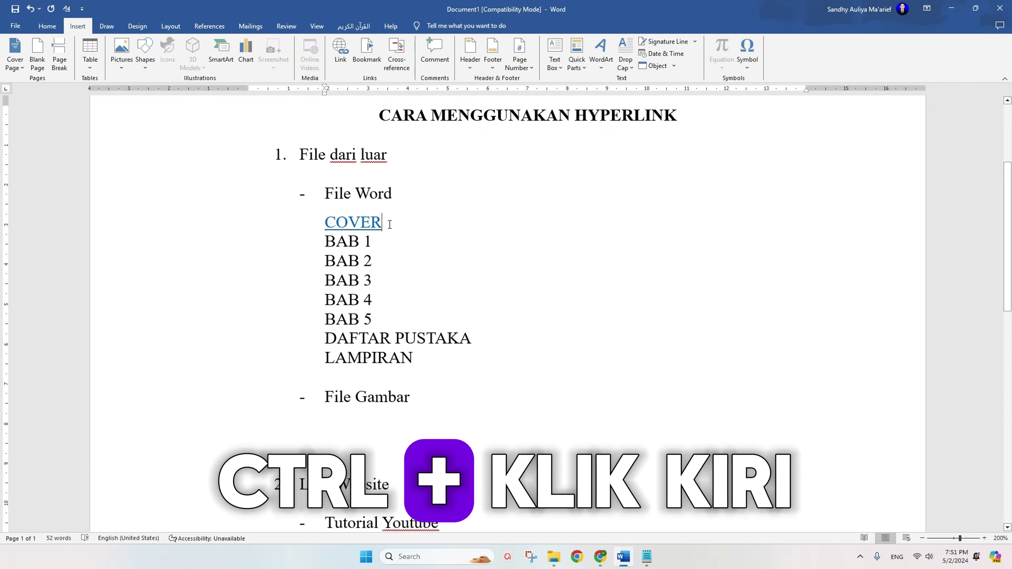
left_click(351, 227, "ctrl")
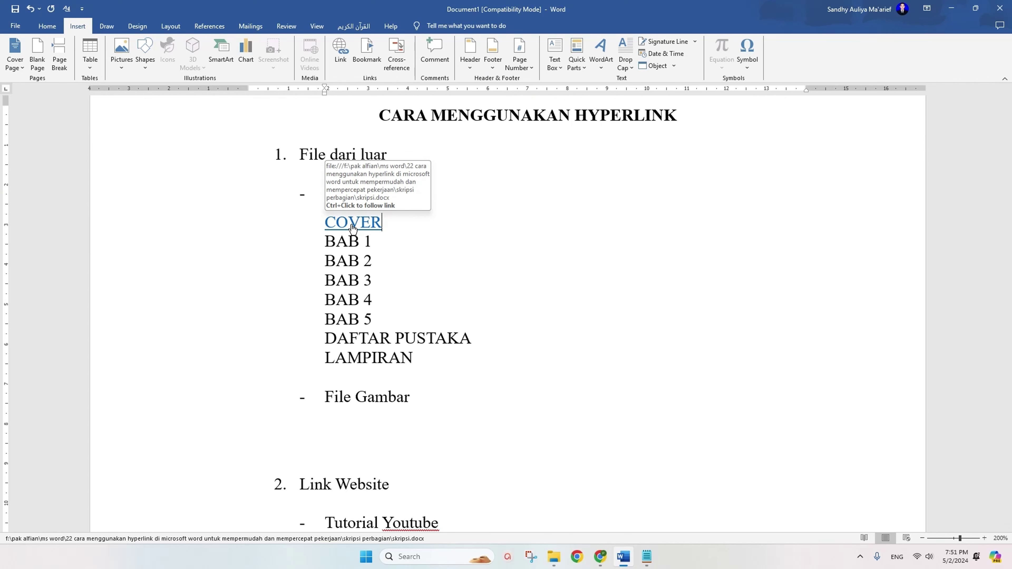
left_click(353, 225, "ctrl")
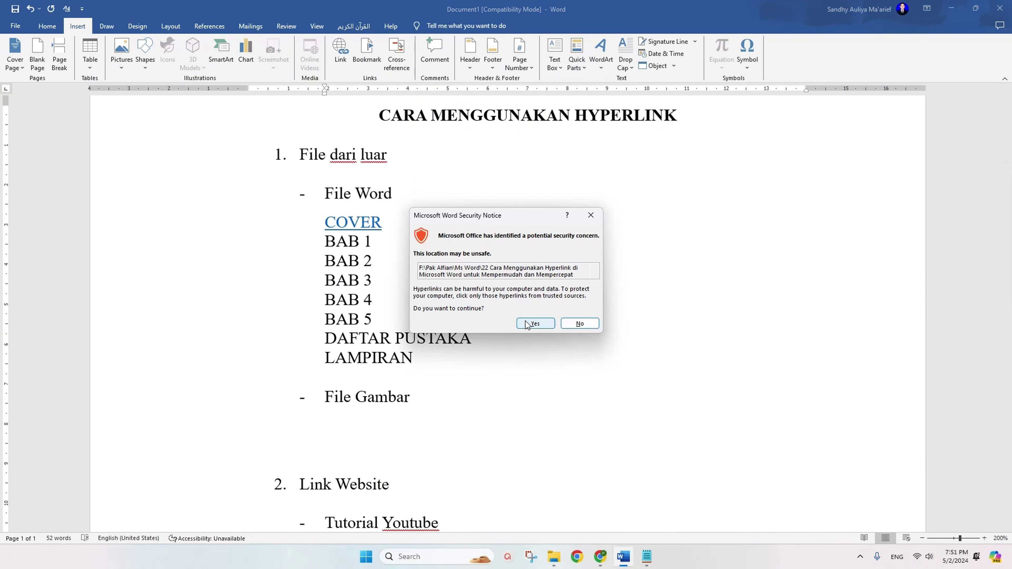
Step: Allow the security notice and scroll through Skripsi.docx down to the abstract
left_click(528, 325)
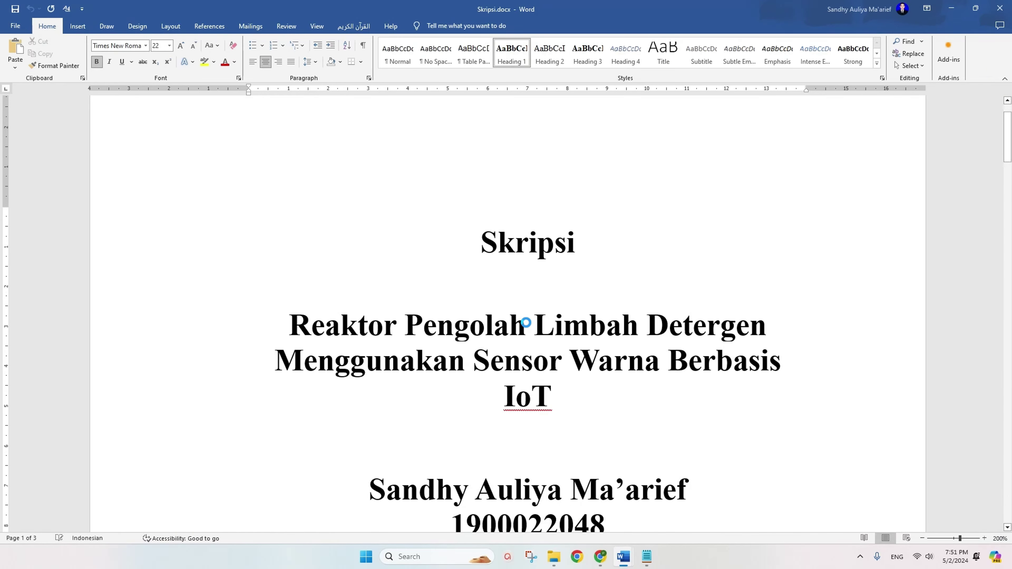
scroll(547, 278, "down", 3, "ctrl")
scroll(546, 277, "down", 4, "ctrl")
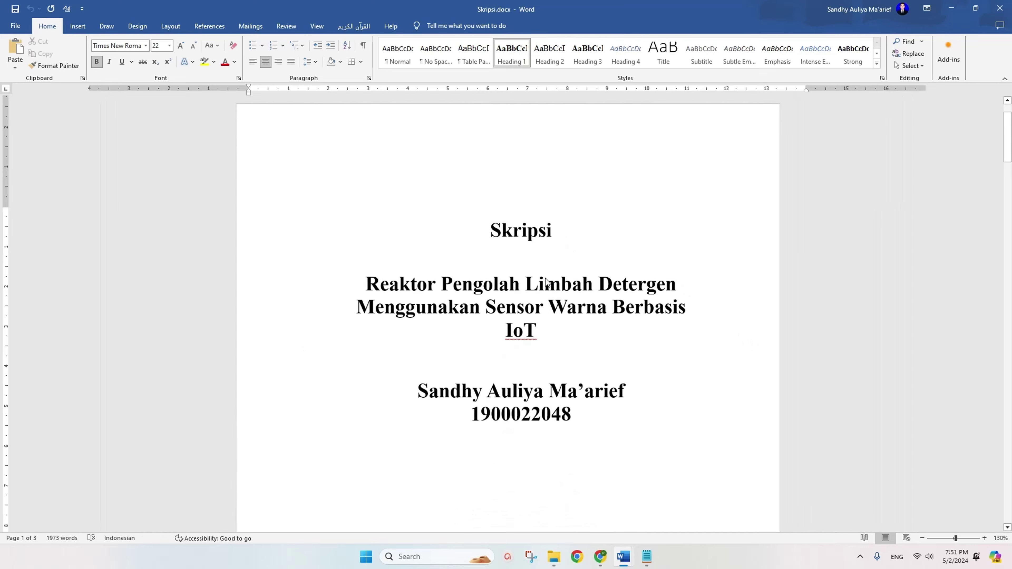
scroll(547, 278, "down", 1, "ctrl")
scroll(546, 278, "down", 2, "ctrl")
scroll(547, 278, "down", 1, "ctrl")
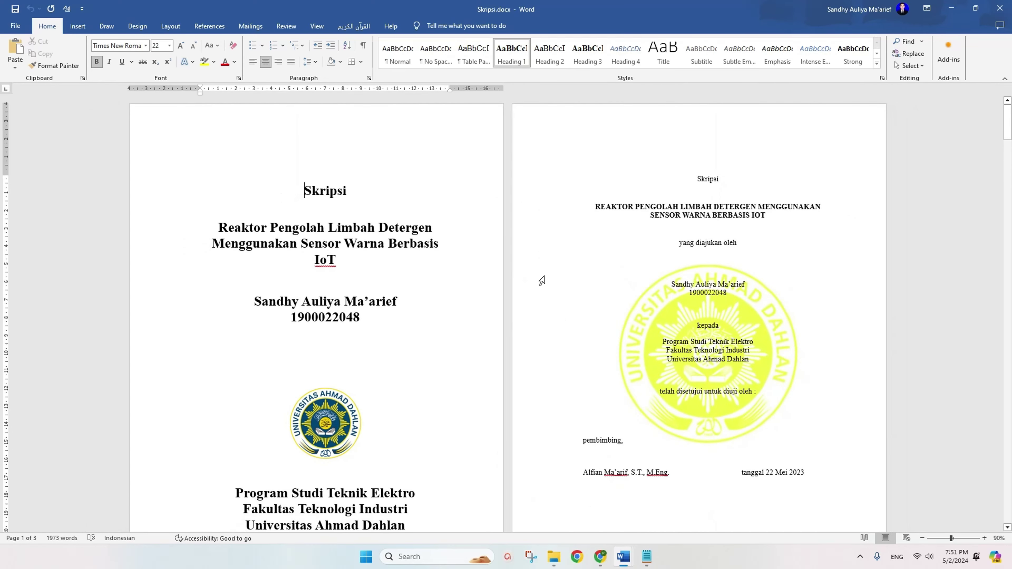
scroll(539, 268, "down", 5)
scroll(537, 266, "down", 8)
scroll(560, 251, "down", 5)
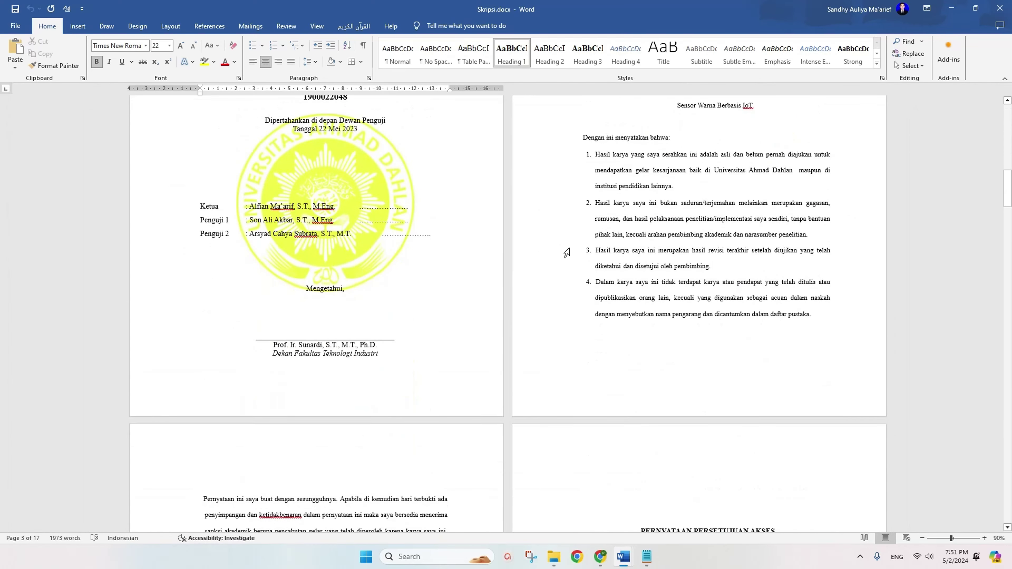
scroll(587, 242, "down", 3)
scroll(586, 243, "down", 9)
scroll(586, 244, "down", 10)
scroll(587, 242, "down", 10)
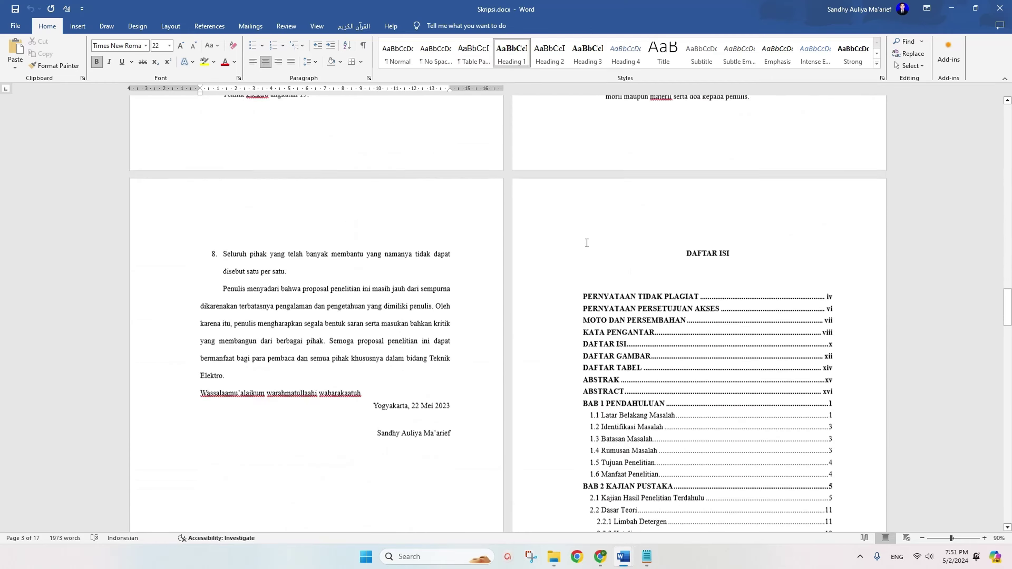
scroll(586, 242, "down", 5)
scroll(587, 241, "down", 6)
scroll(587, 242, "down", 6)
scroll(585, 241, "down", 8)
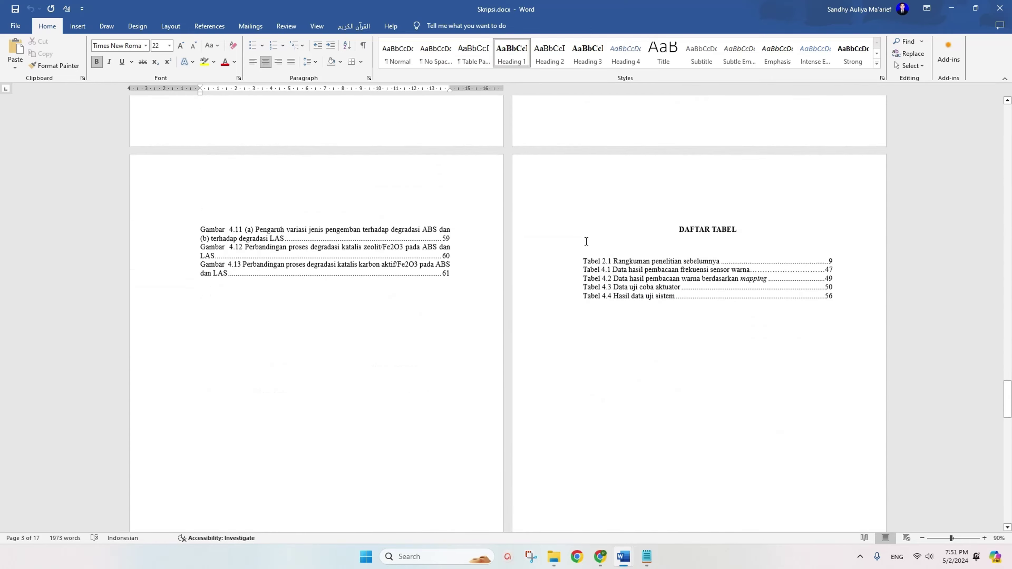
scroll(586, 241, "down", 8)
scroll(585, 241, "down", 6)
scroll(586, 239, "down", 6)
scroll(592, 244, "down", 5)
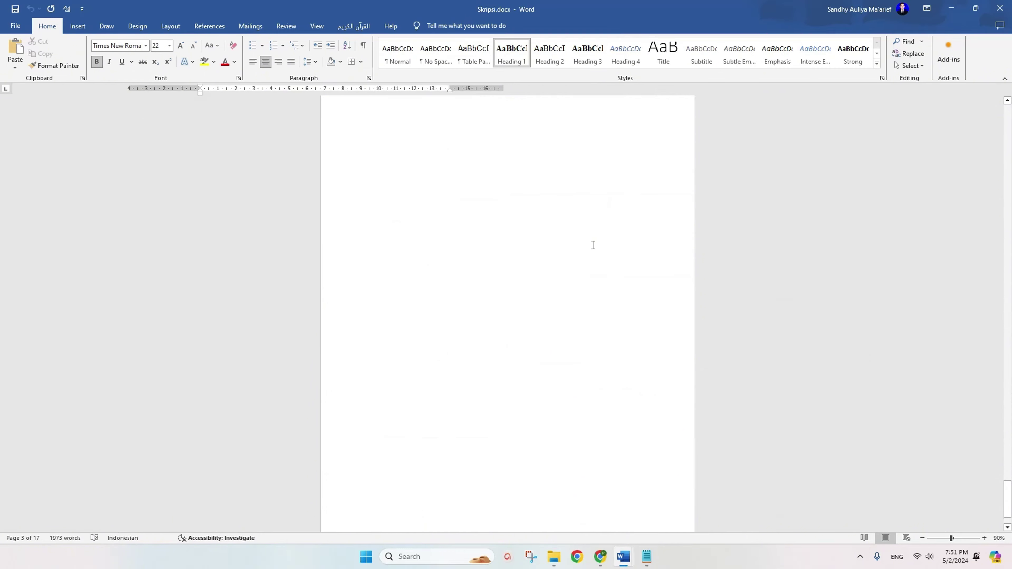
scroll(593, 244, "up", 5)
scroll(760, 181, "up", 8)
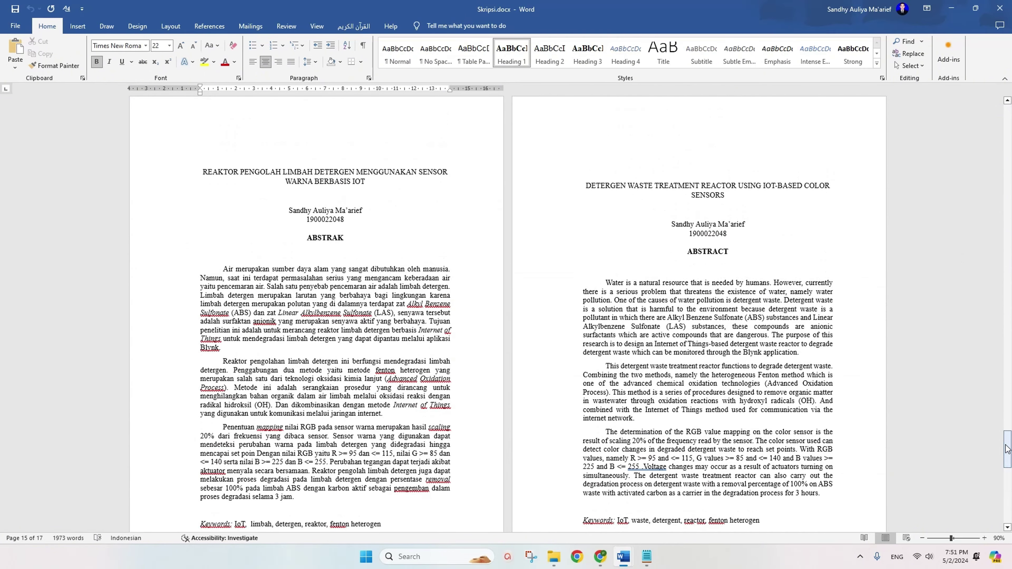
left_click_drag(1007, 447, 1010, 120)
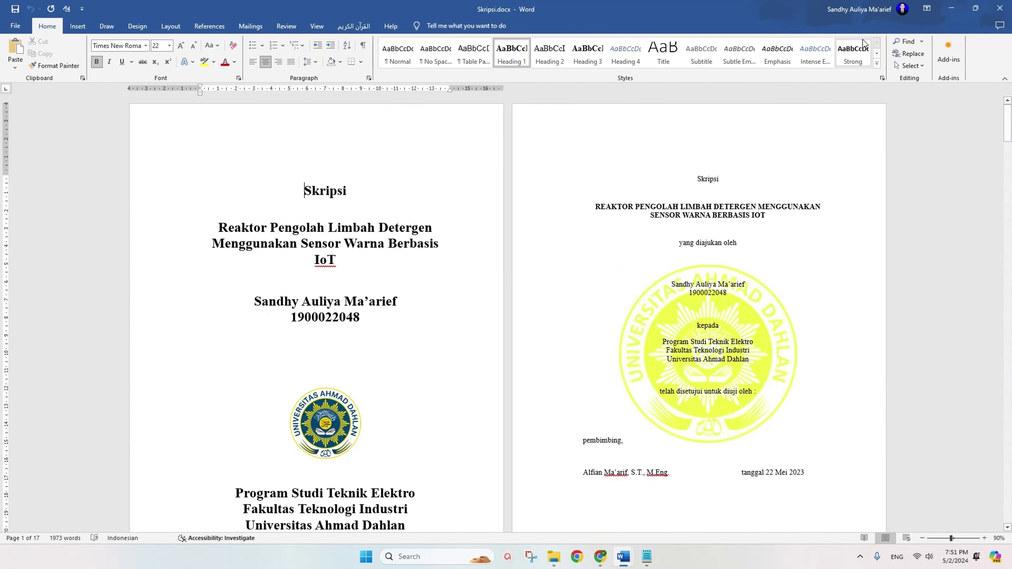
Step: Minimize the thesis, select BAB 1 and place the cursor after LAMPIRAN in the list
left_click(952, 8)
left_click_drag(378, 244, 325, 241)
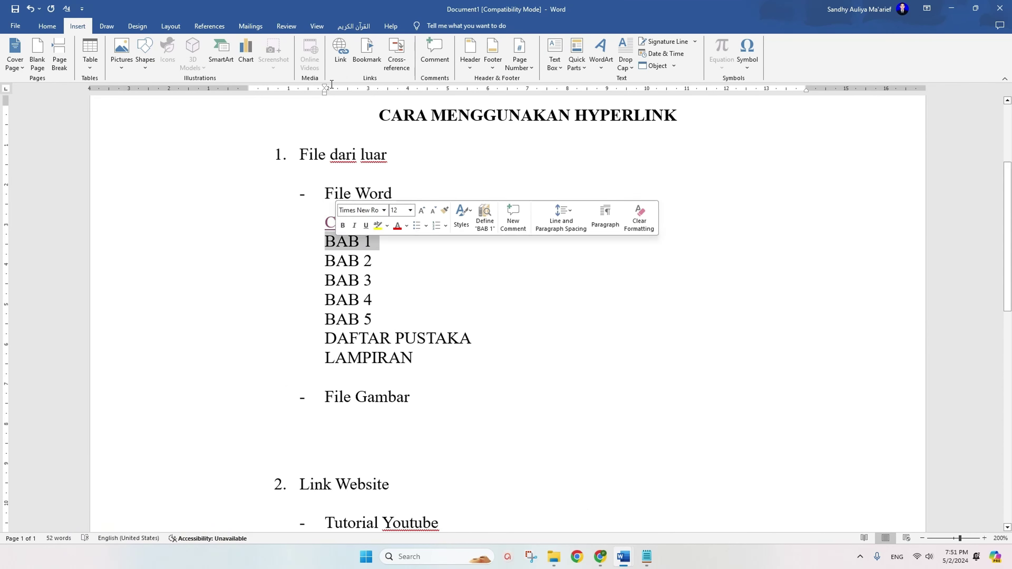
left_click(417, 357)
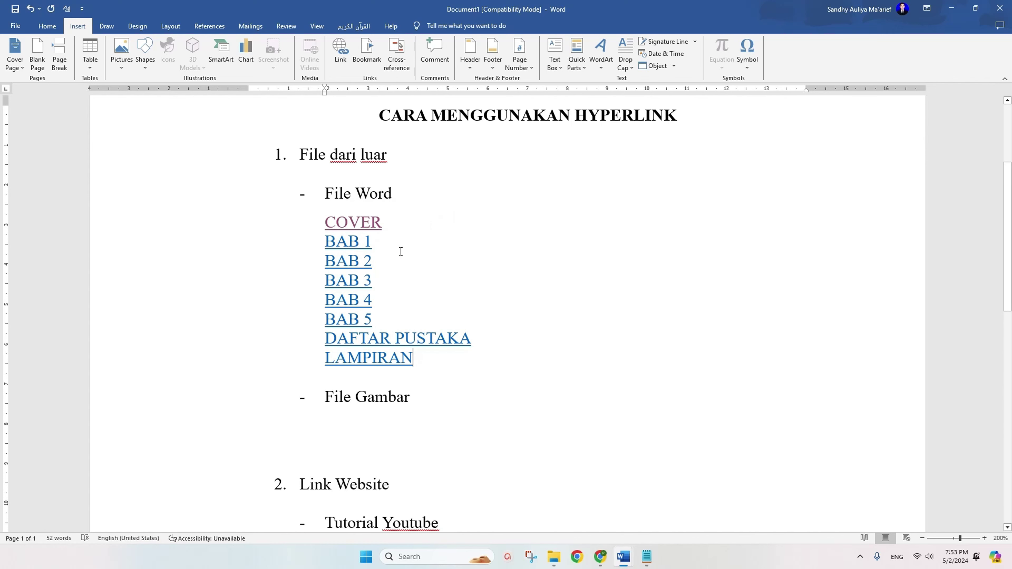
Step: Follow the BAB 1 link, allow it, and scroll through BAB 1 PENDAHULUAN.docx's opening pages
triple_click(350, 246)
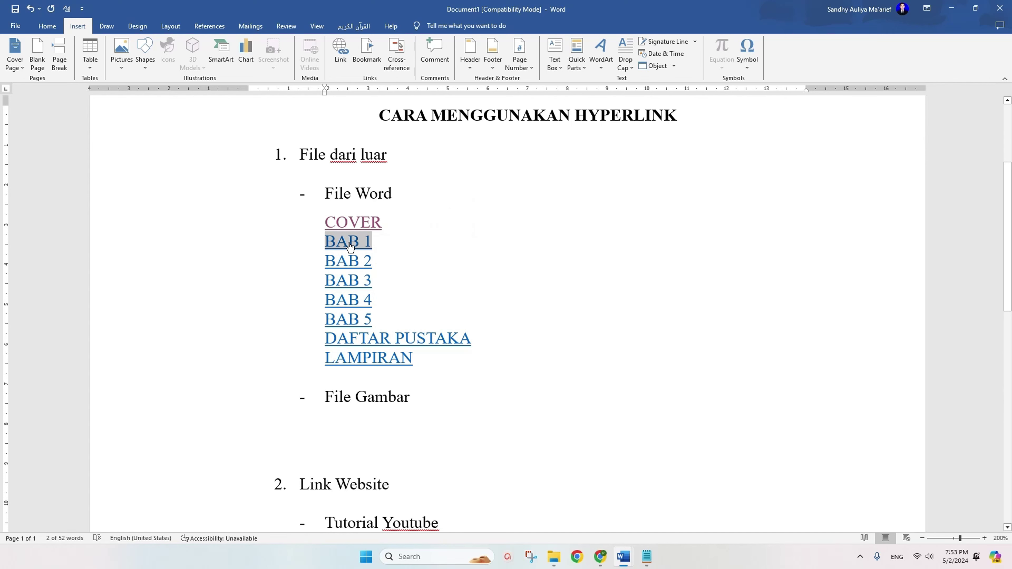
left_click(351, 246, "ctrl")
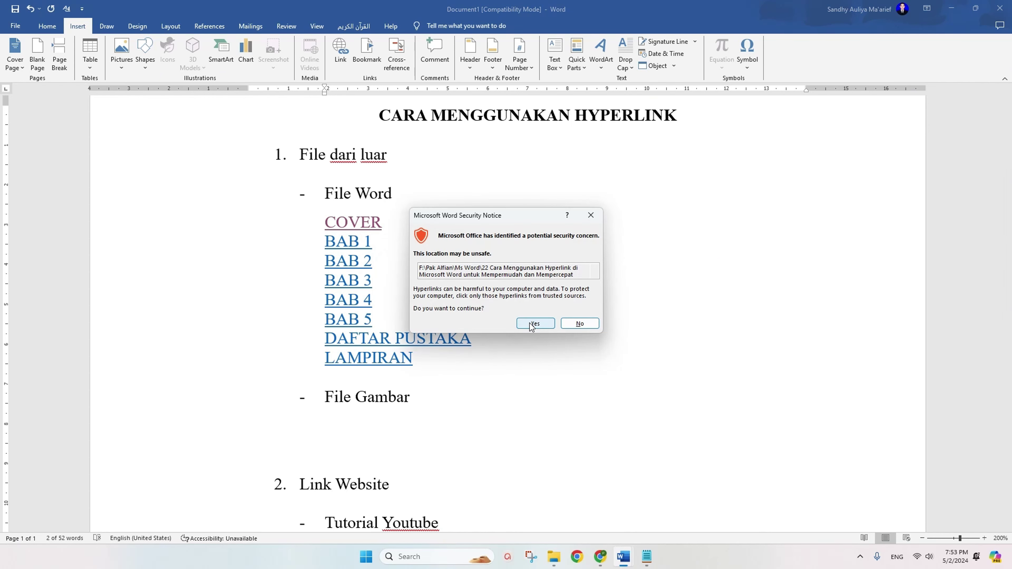
left_click(531, 324)
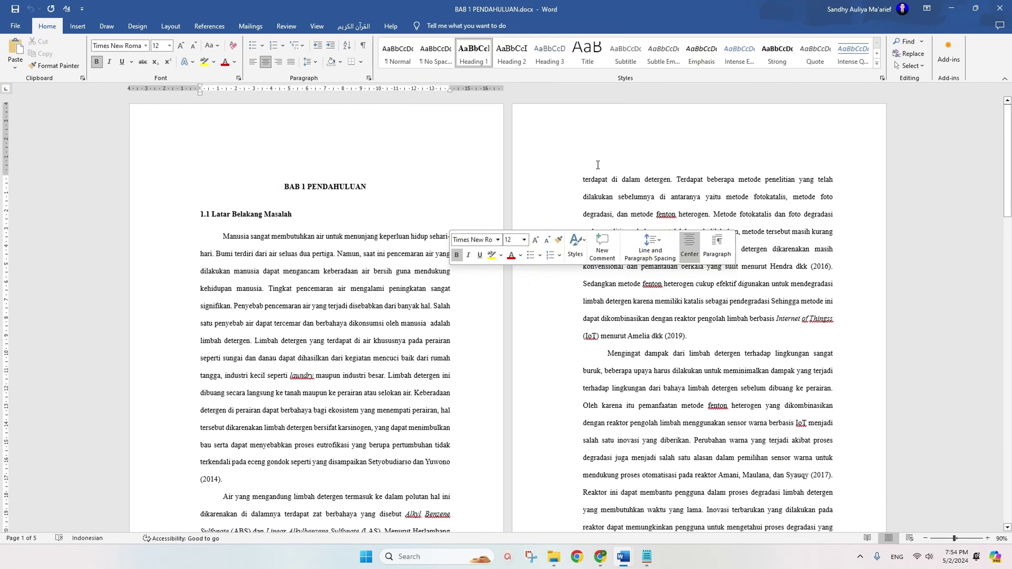
left_click(574, 179)
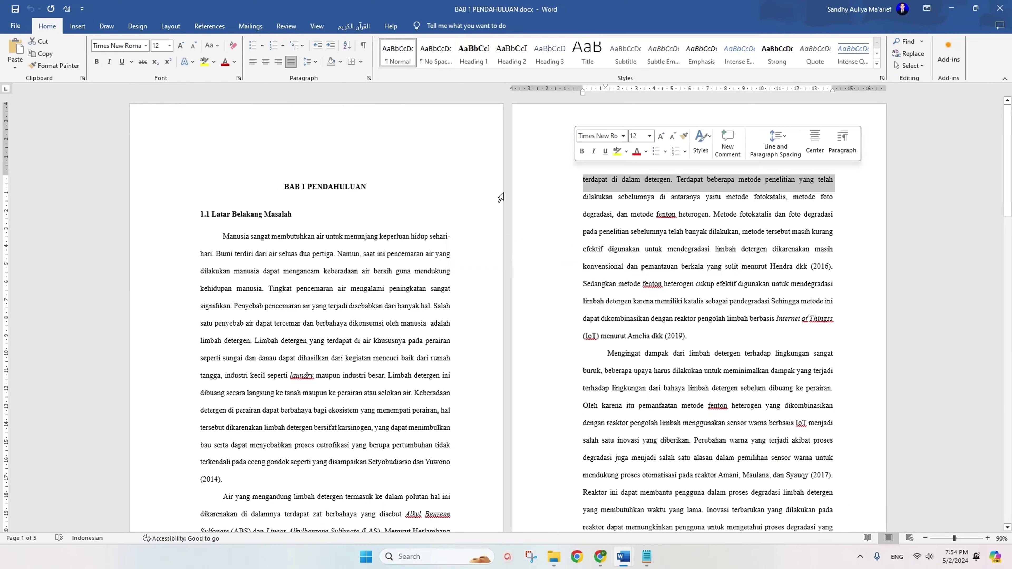
scroll(374, 209, "down", 2)
scroll(374, 210, "down", 7)
scroll(374, 209, "up", 2)
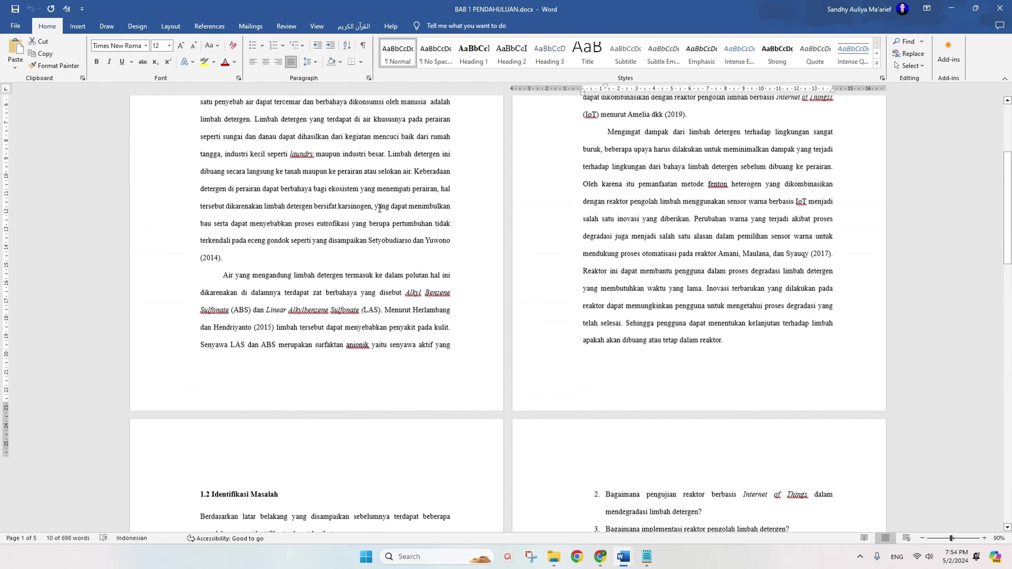
scroll(374, 209, "up", 5)
scroll(374, 209, "up", 2)
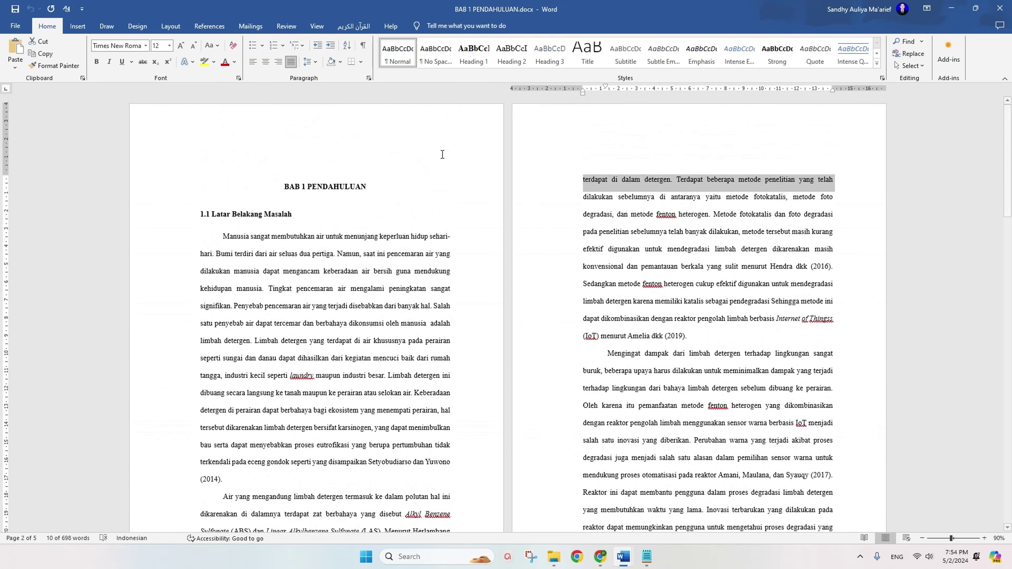
mouse_move(597, 200)
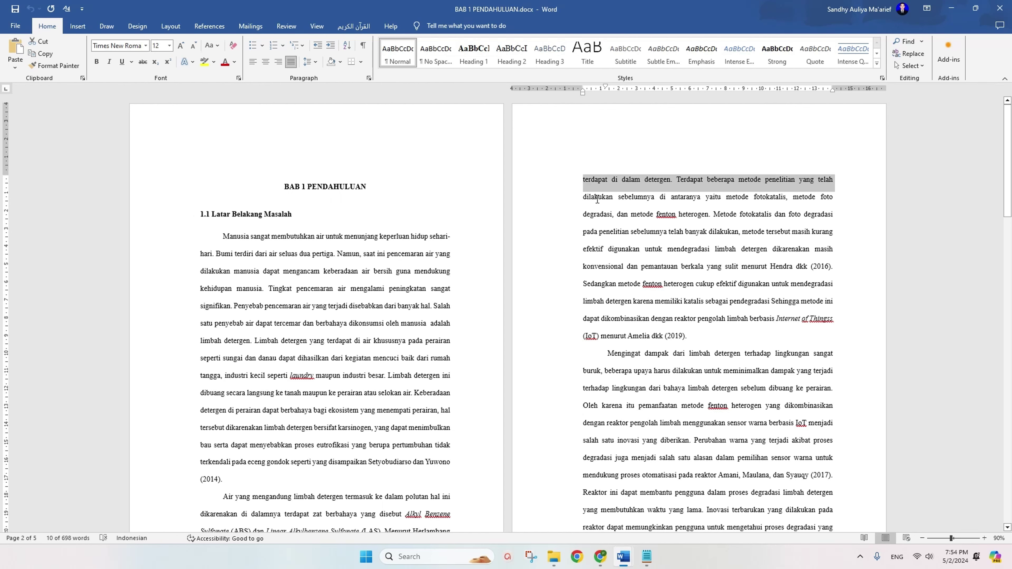
scroll(603, 272, "down", 2)
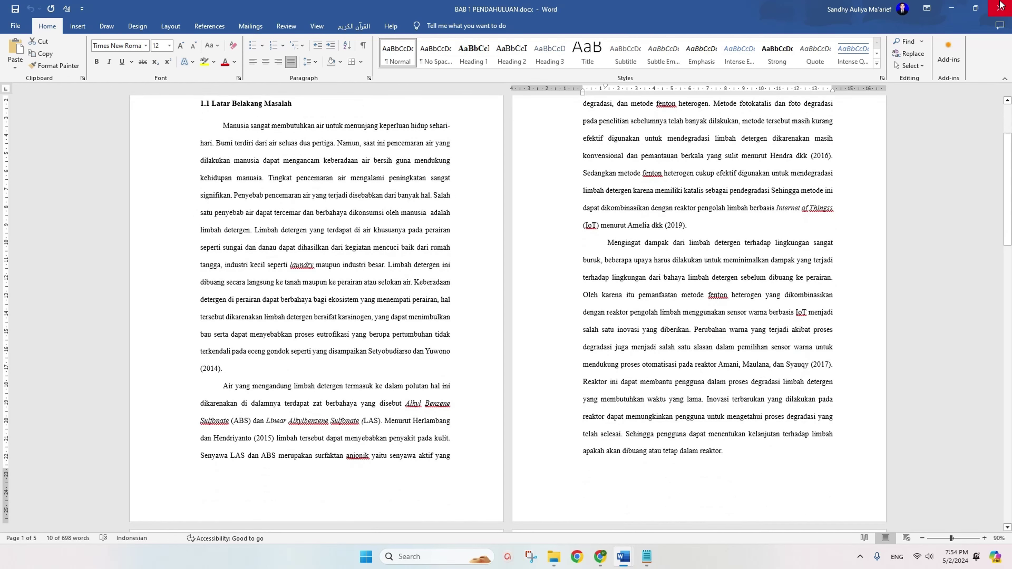
Step: Return to the hyperlink list, select File Gambar and start a new link
mouse_move(623, 557)
left_click(524, 504)
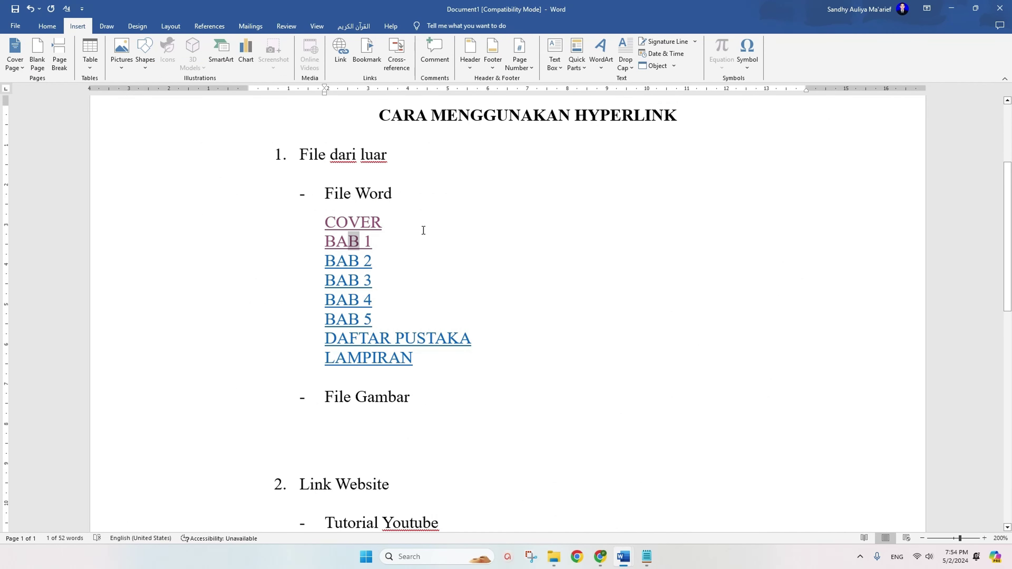
left_click(407, 402)
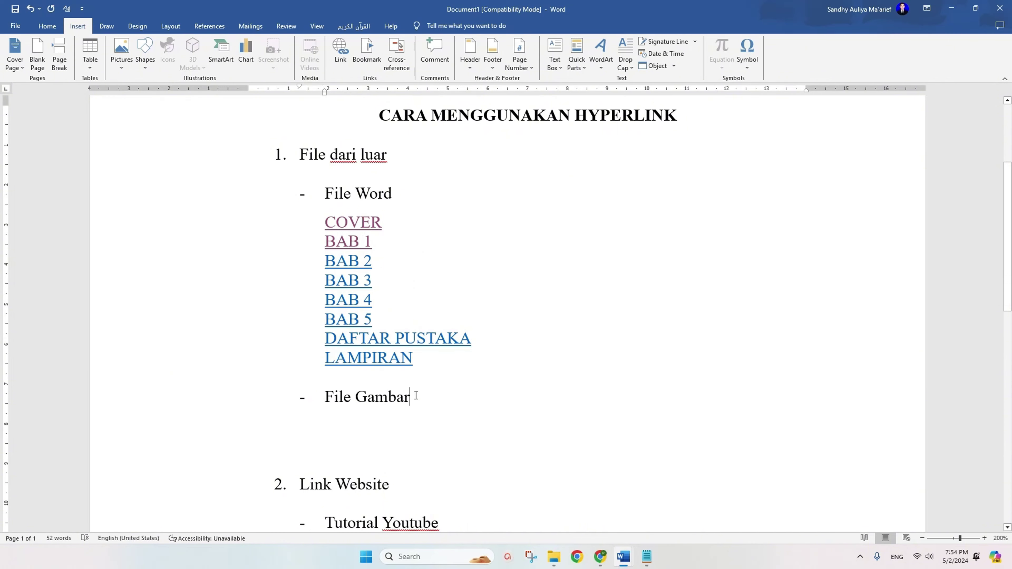
left_click_drag(328, 397, 414, 401)
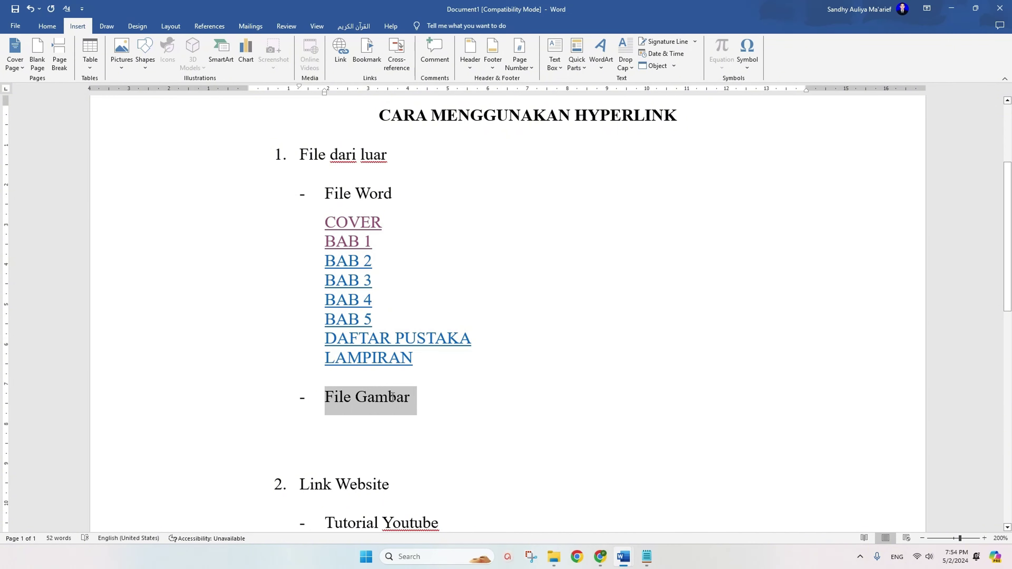
left_click(345, 64)
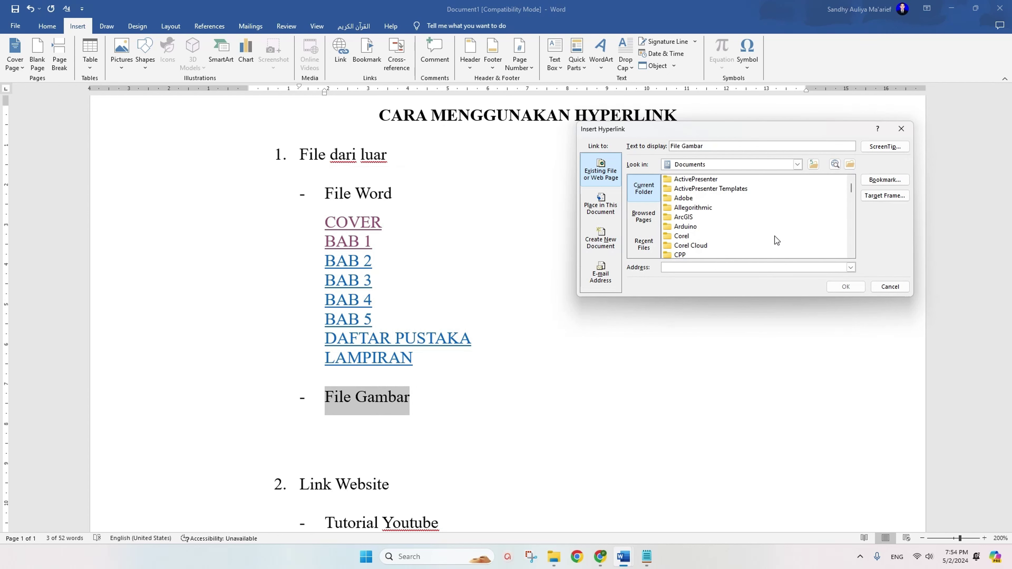
Step: Browse with the All Files filter to PCB MONICA HYDRO.png and apply it as the link
left_click(849, 164)
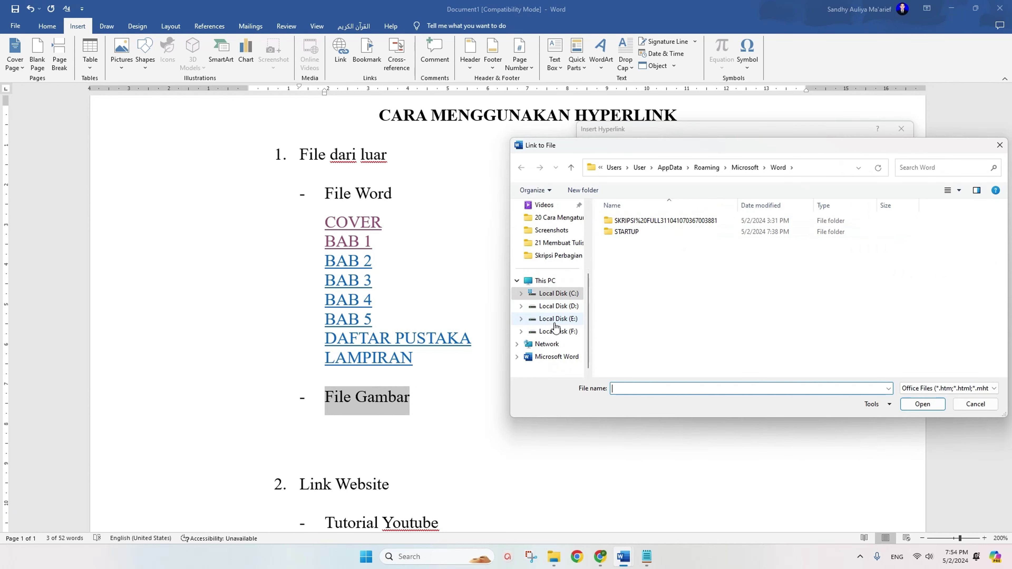
left_click(558, 256)
left_click(572, 167)
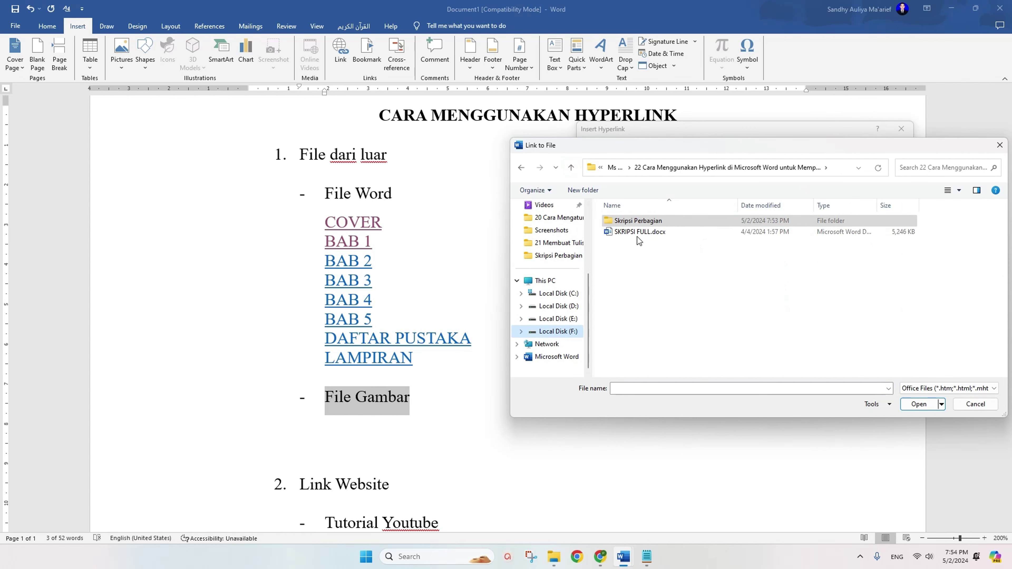
left_click(932, 389)
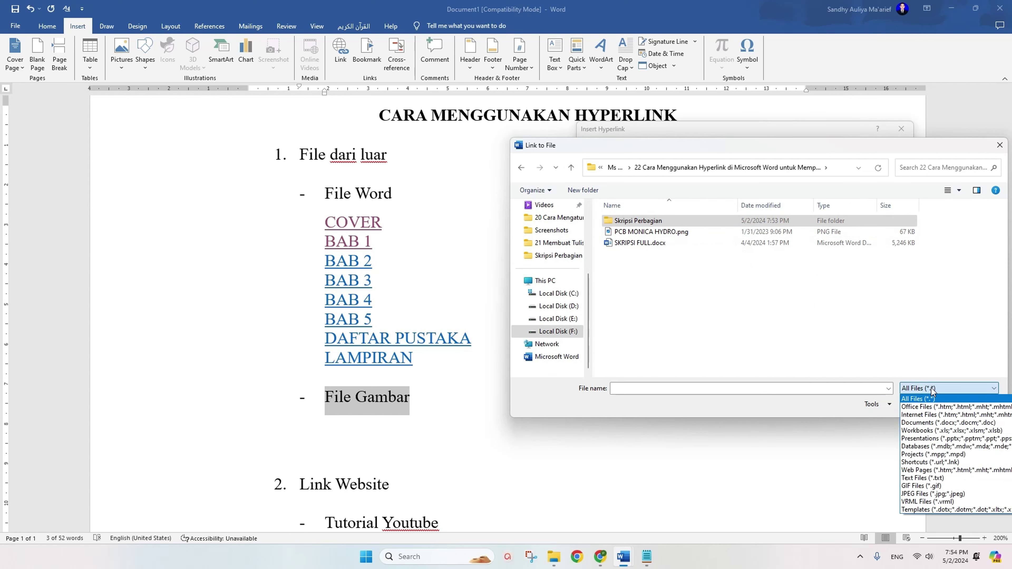
left_click(918, 400)
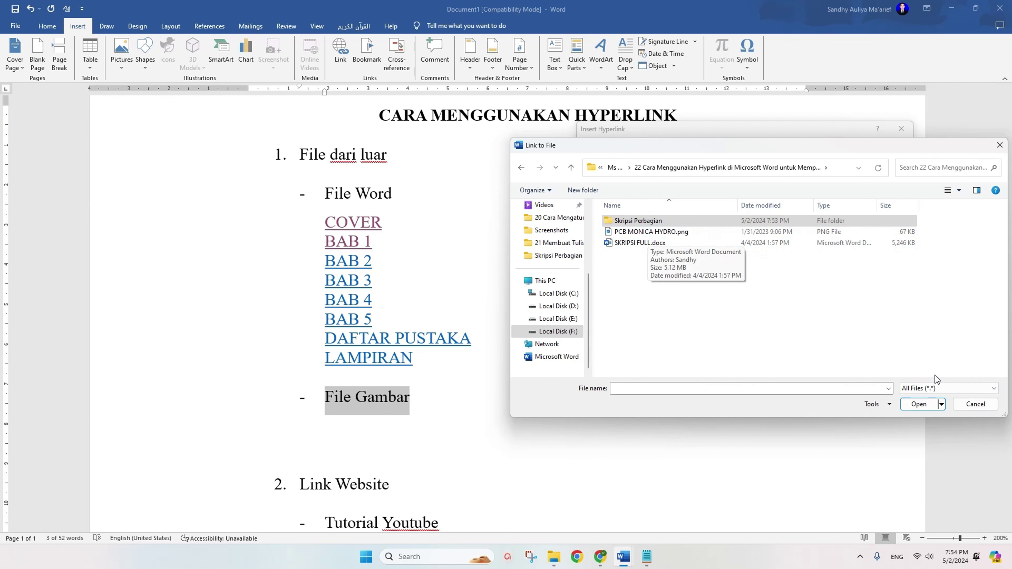
left_click(933, 389)
left_click(929, 406)
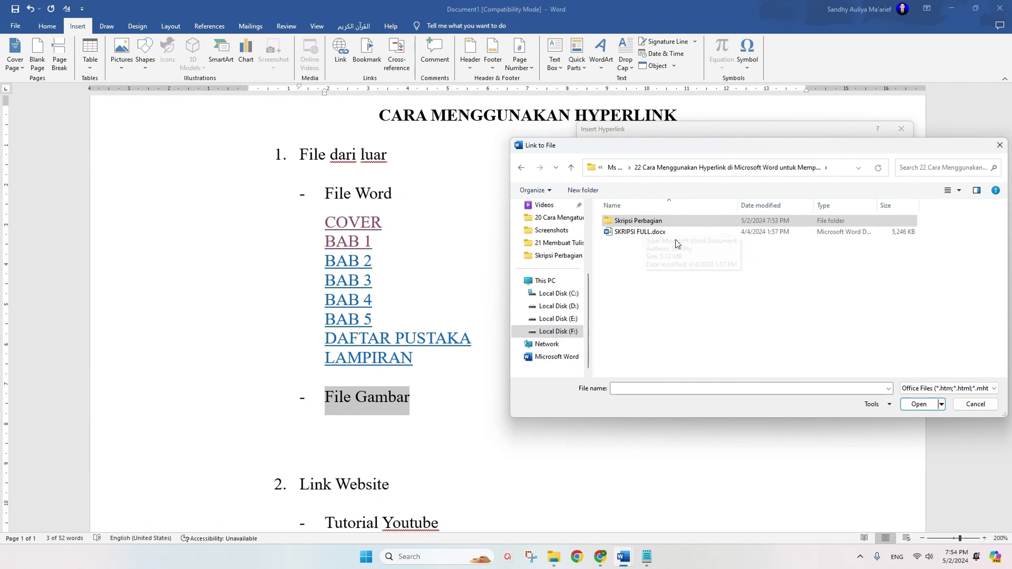
left_click(914, 388)
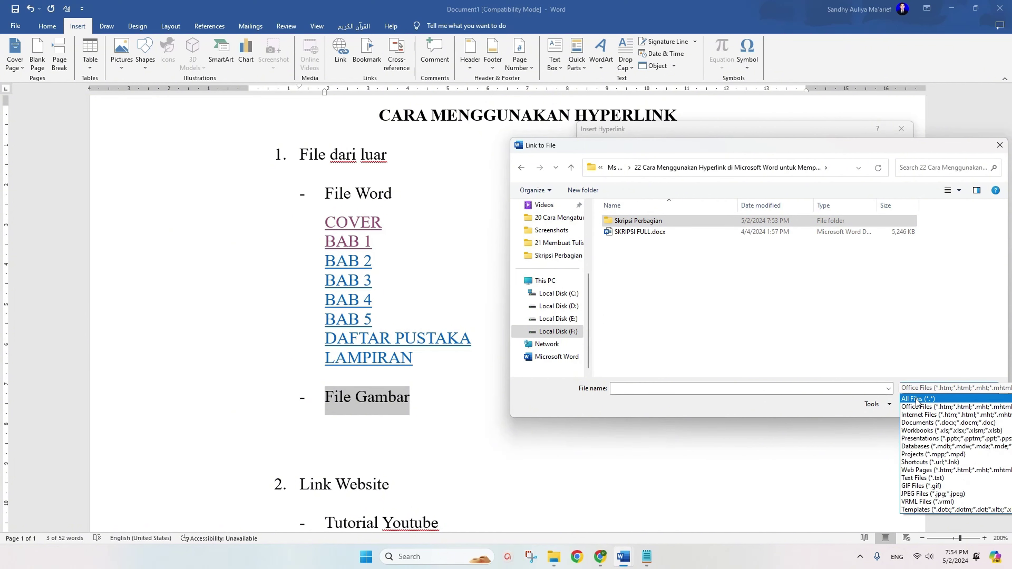
left_click(918, 399)
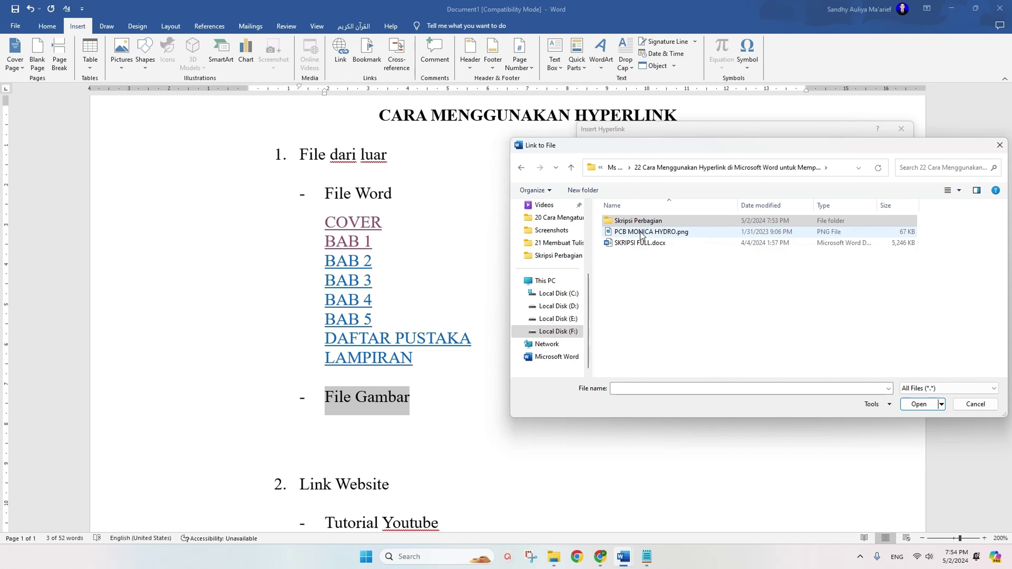
left_click(686, 233)
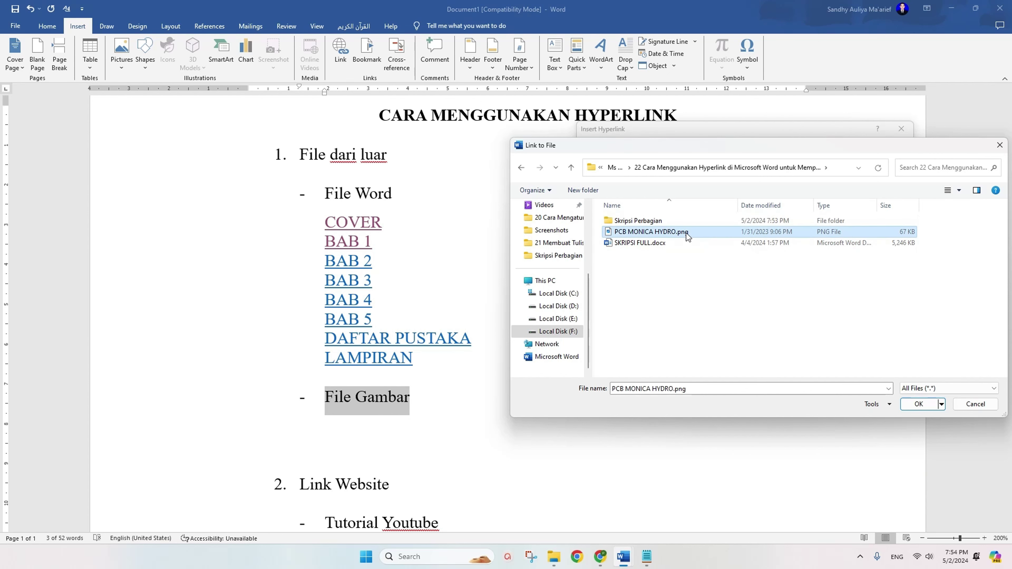
left_click(919, 405)
left_click(846, 287)
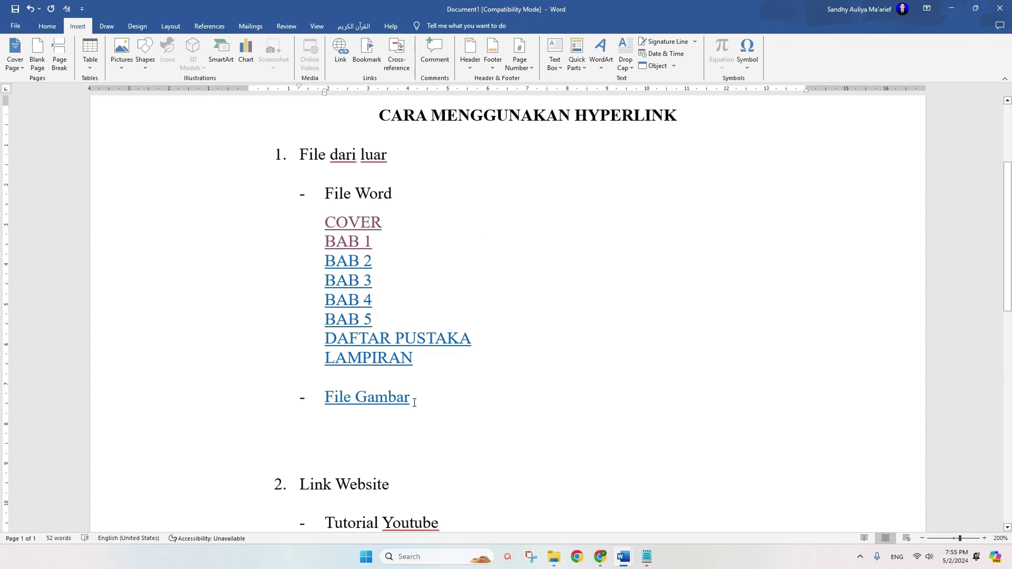
Step: Open PCB MONICA HYDRO.png from the File Gambar link, zoom in and out in Photos, then close it
left_click(374, 401, "ctrl")
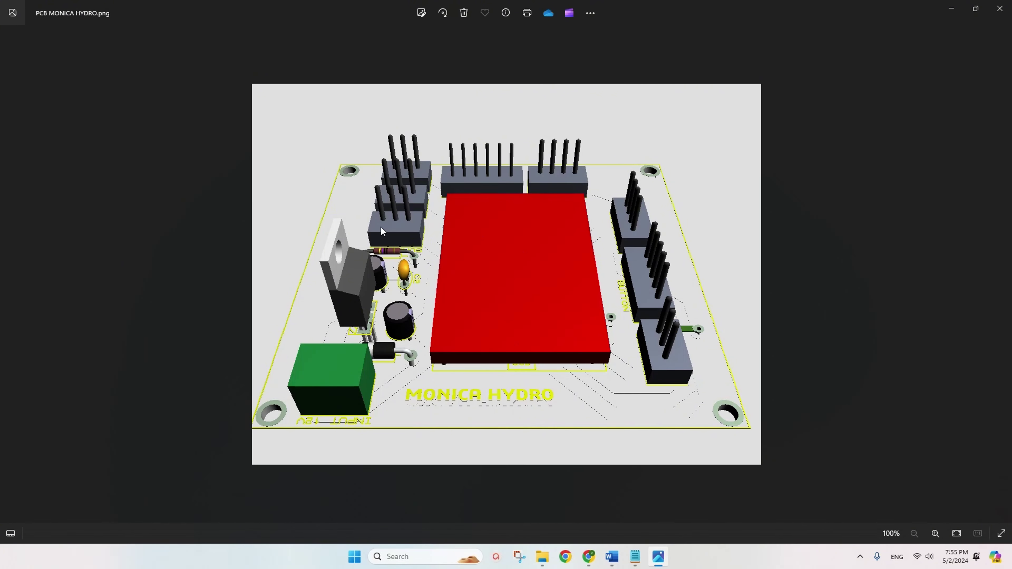
scroll(539, 200, "up", 2)
scroll(539, 201, "up", 2)
scroll(539, 201, "down", 3)
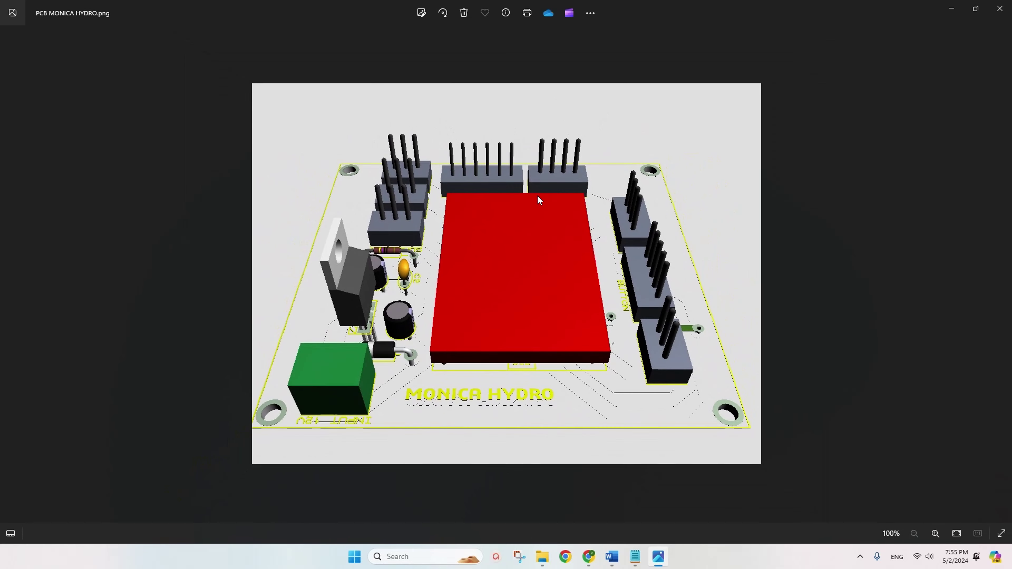
scroll(539, 201, "up", 4)
scroll(539, 200, "up", 3)
scroll(538, 200, "down", 2)
scroll(539, 201, "down", 3)
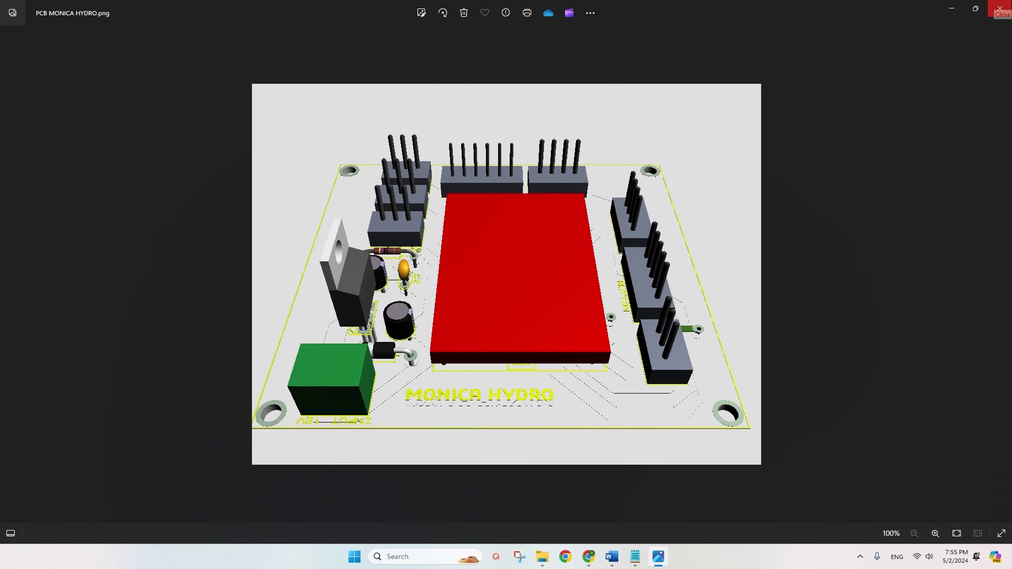
left_click(999, 8)
scroll(550, 232, "down", 1)
scroll(550, 232, "down", 5)
scroll(550, 232, "down", 1)
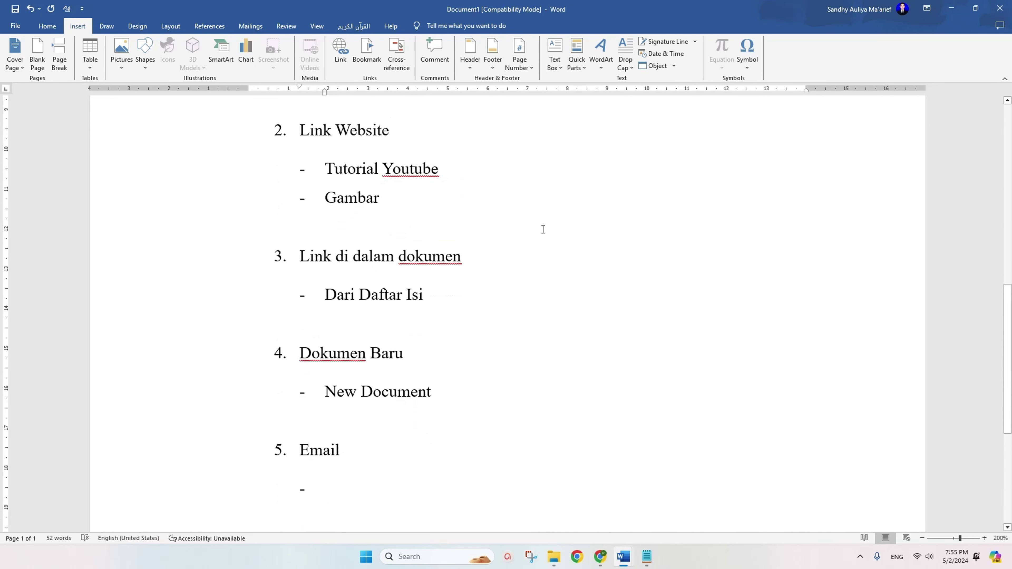
scroll(546, 231, "down", 5, "ctrl")
scroll(542, 229, "up", 1)
scroll(539, 228, "up", 1)
scroll(539, 228, "up", 1)
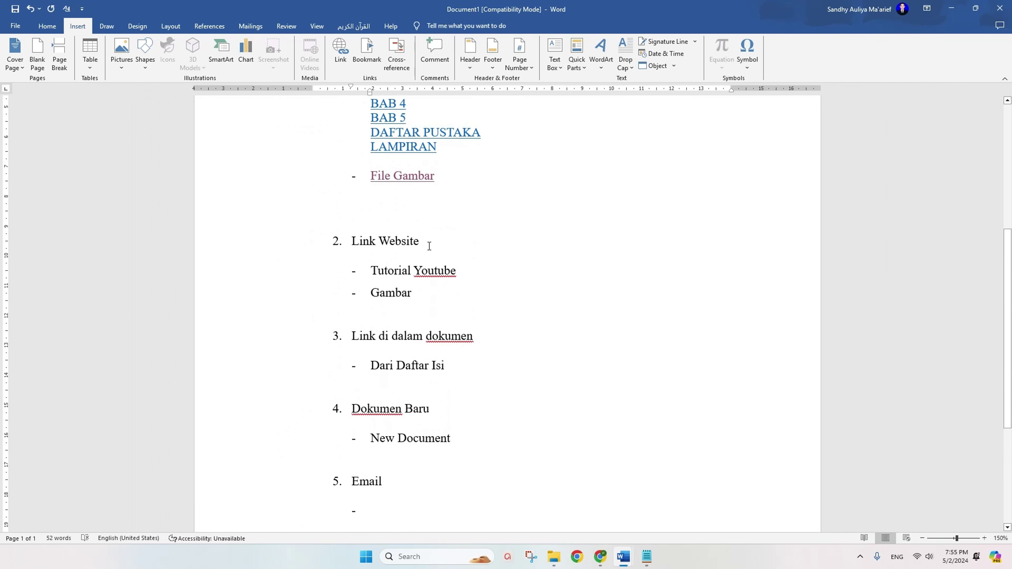
left_click(428, 242)
left_click(459, 271)
Step: Switch to Chrome on kuliahelektro.org and select its address for copying
left_click(601, 557)
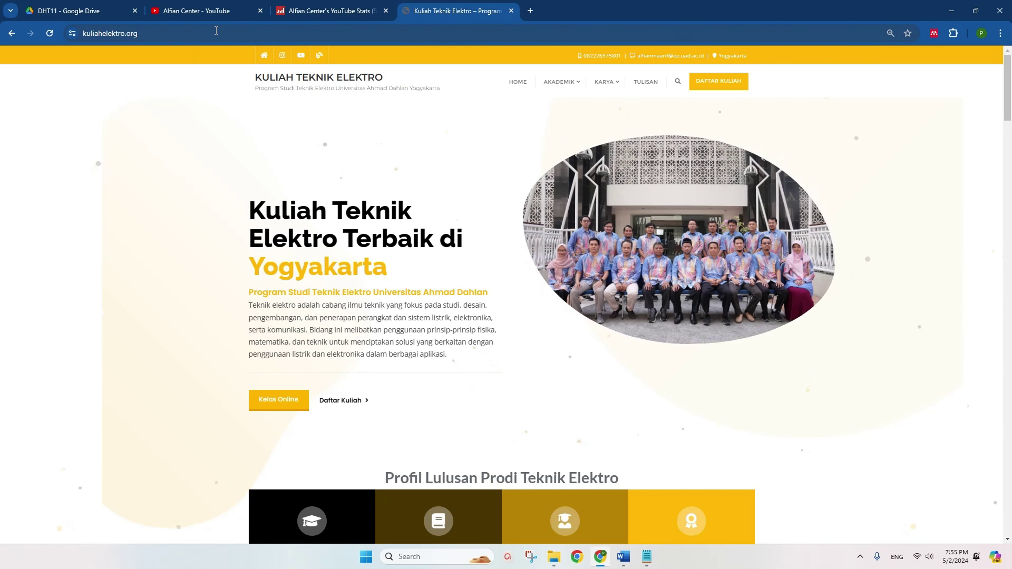
left_click(161, 31)
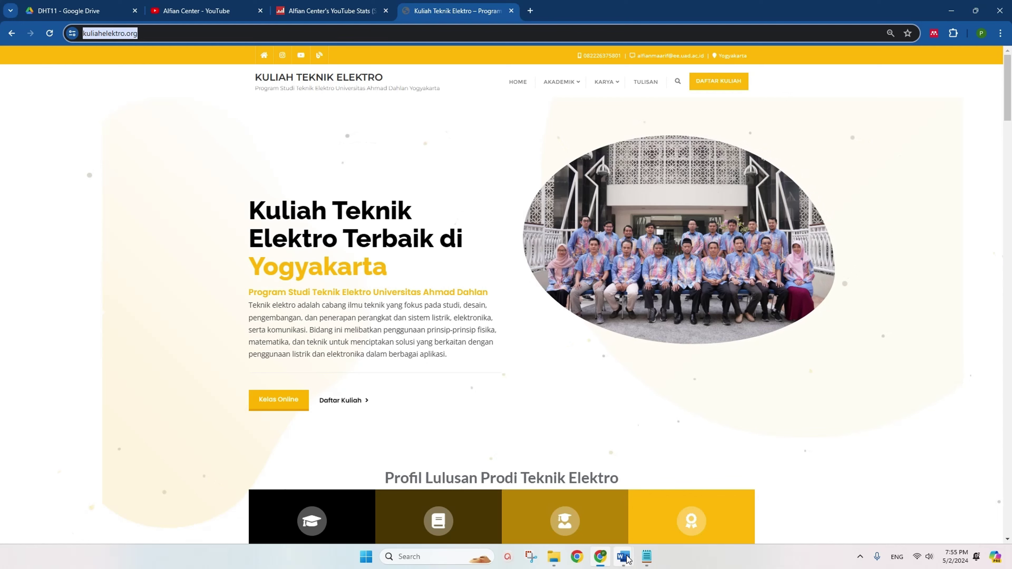
mouse_move(623, 557)
left_click(539, 509)
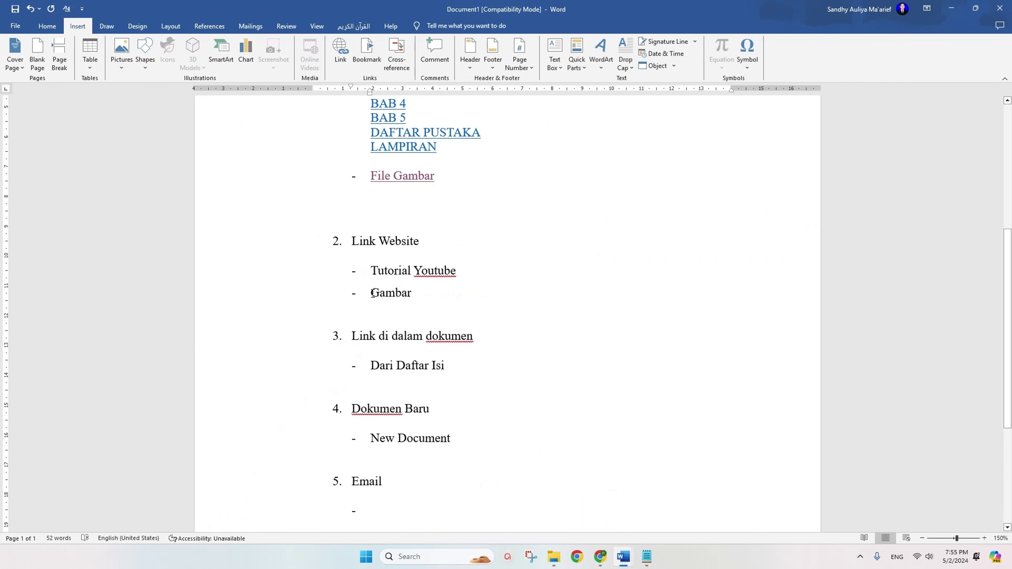
left_click_drag(373, 271, 462, 275)
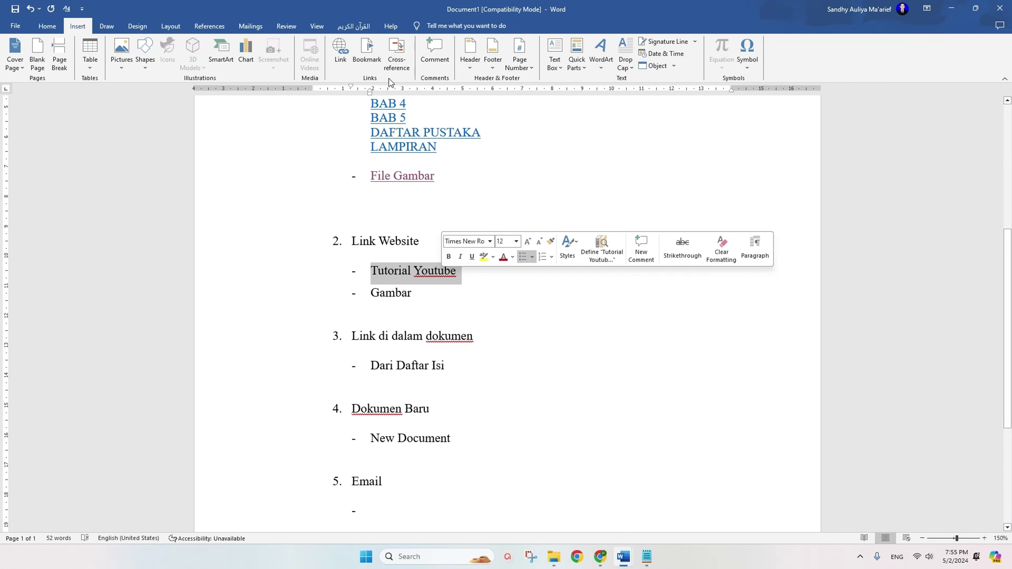
left_click(342, 60)
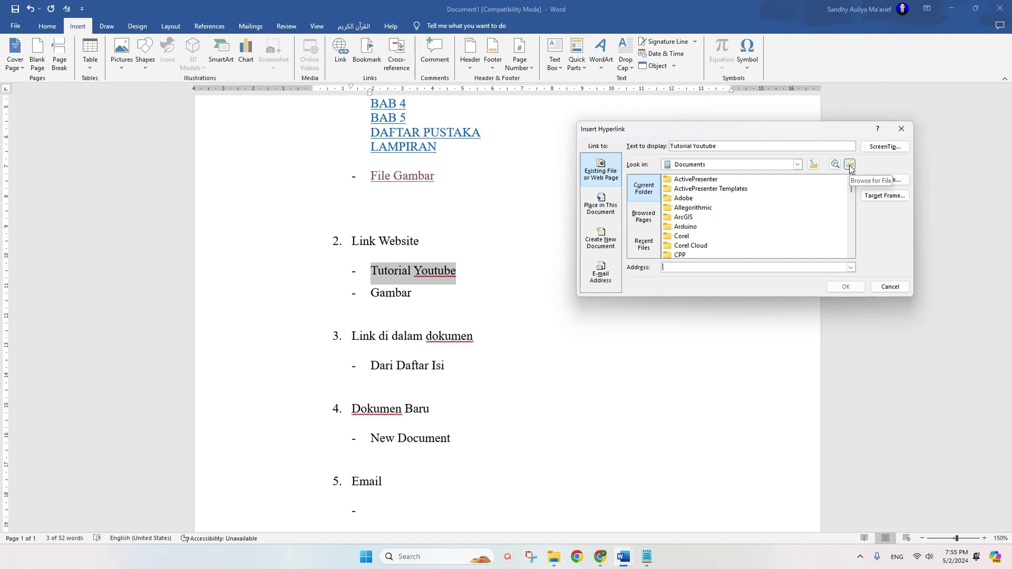
left_click(681, 267)
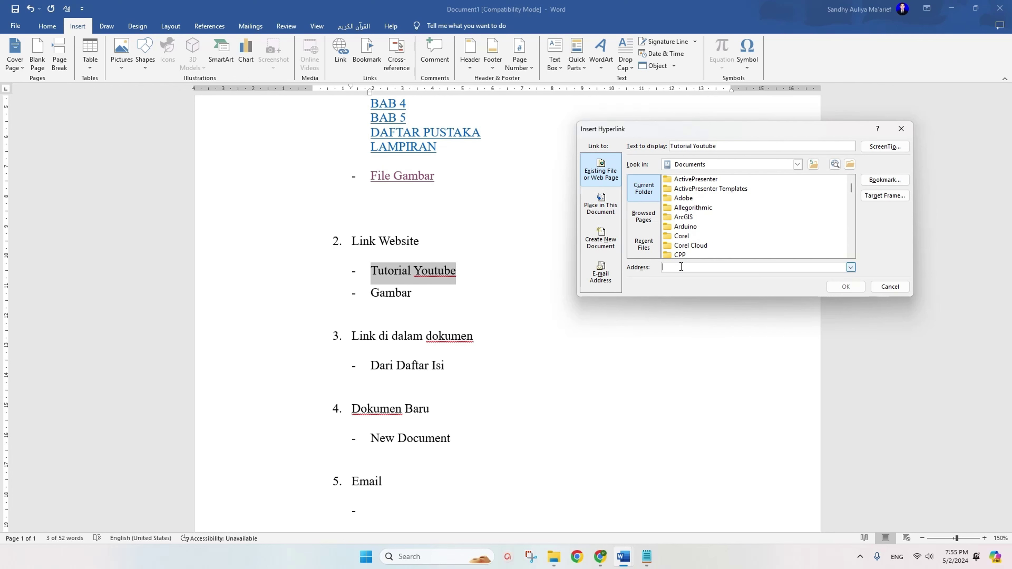
type("https://kuliahelektro.org/")
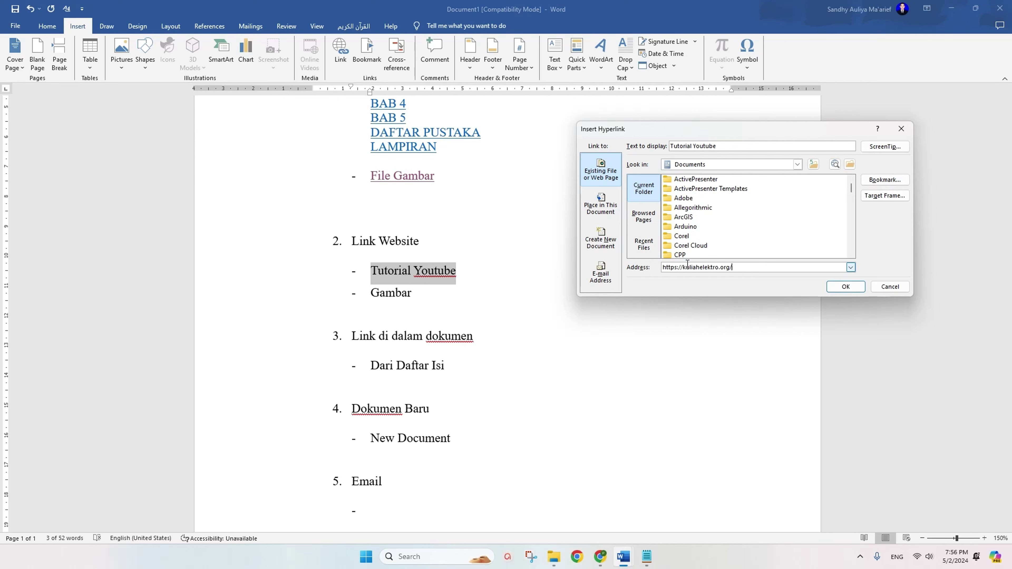
left_click(838, 287)
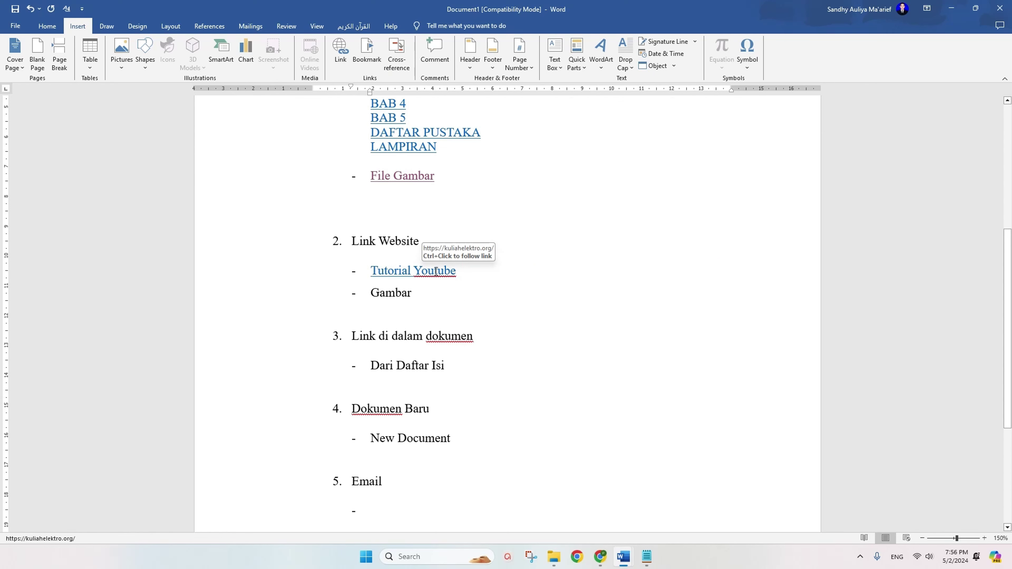
Step: Follow the Tutorial Youtube link to test it, then close the duplicate Kuliah Teknik Elektro tab
left_click(423, 275, "ctrl")
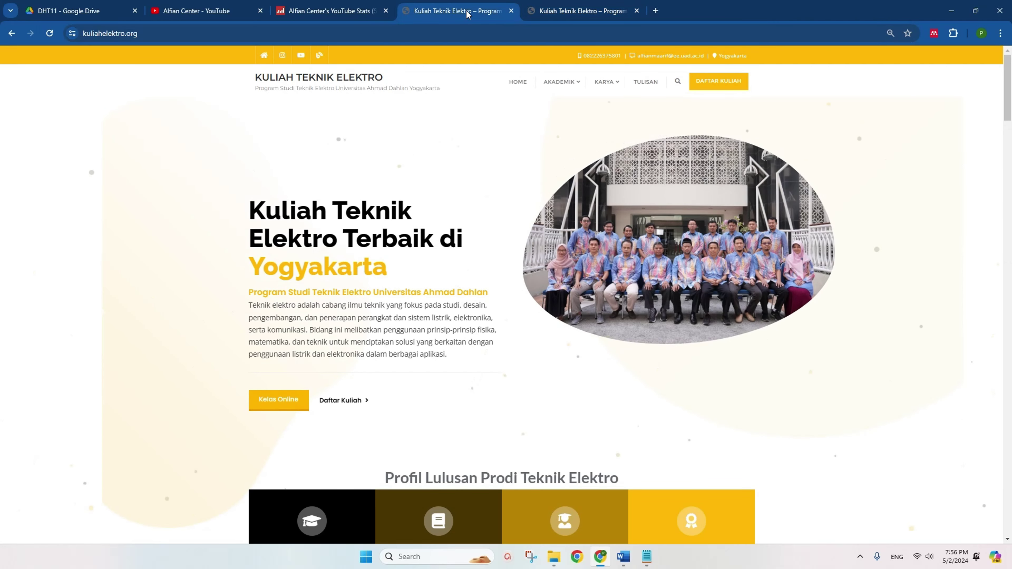
left_click(458, 10)
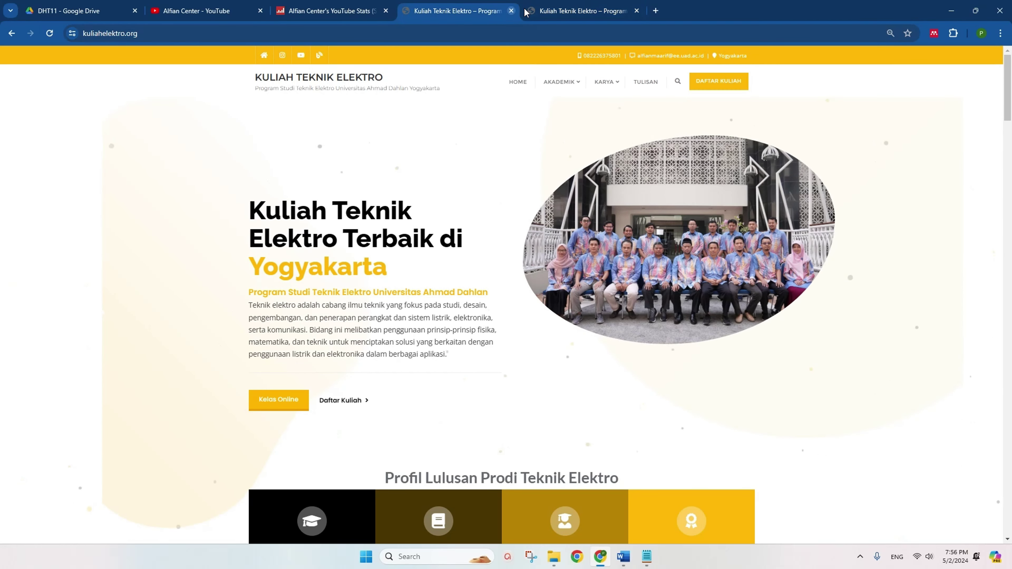
left_click(569, 11)
left_click(458, 10)
left_click(570, 10)
left_click(475, 7)
left_click(577, 11)
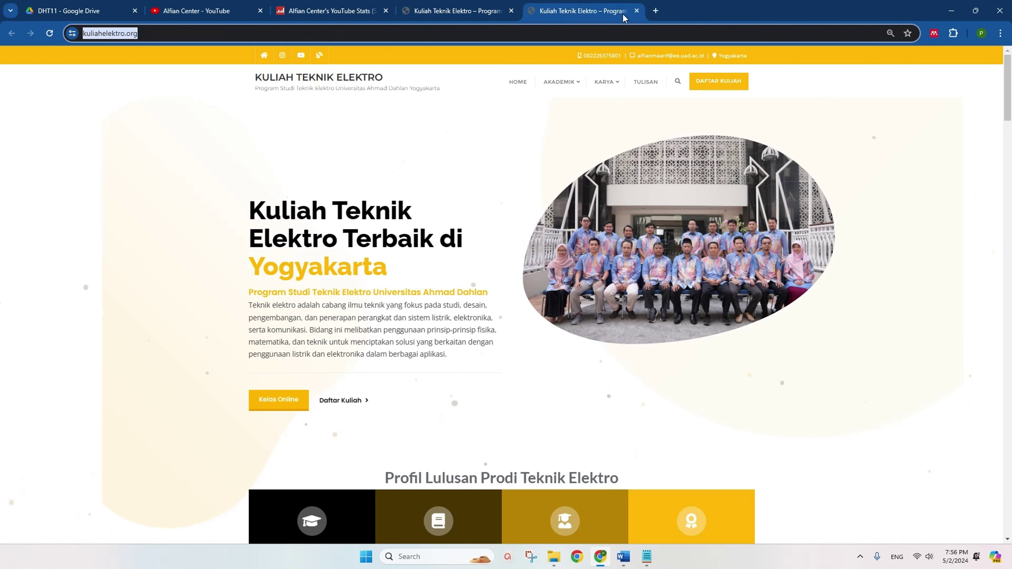
left_click(637, 10)
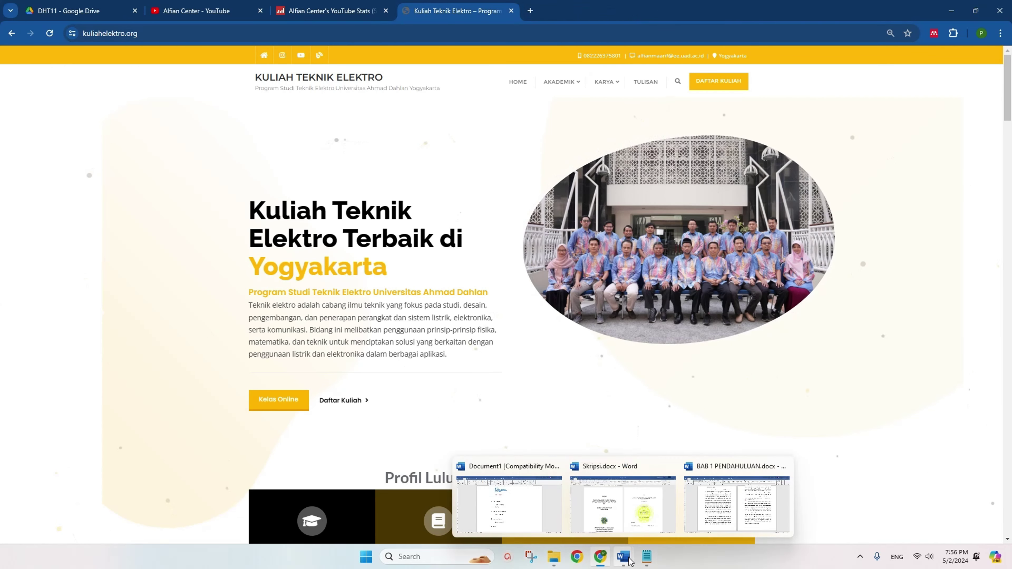
Step: Search Google Images for 'uad' and copy one image result's link address
left_click(530, 11)
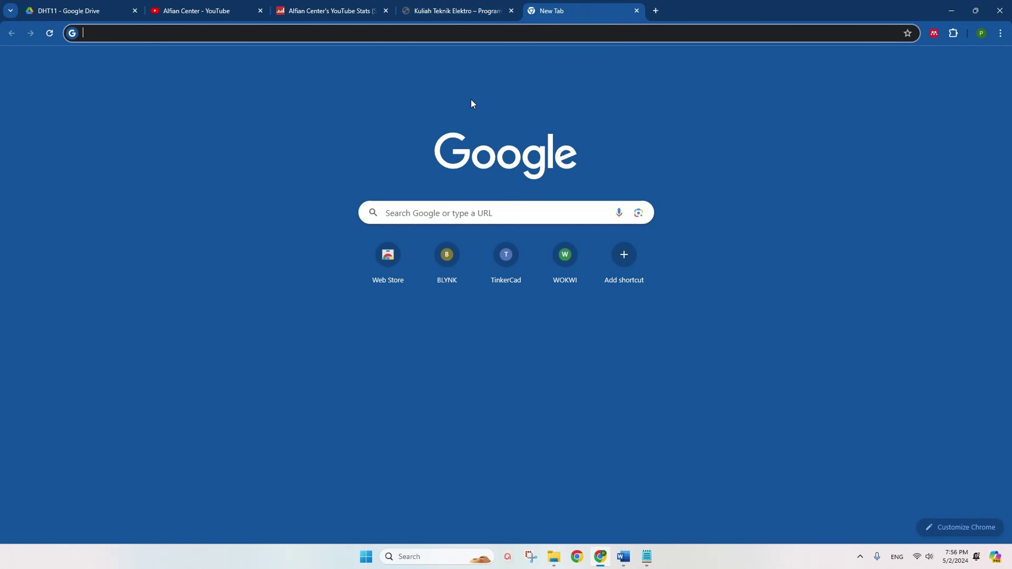
type("uad")
key("Return")
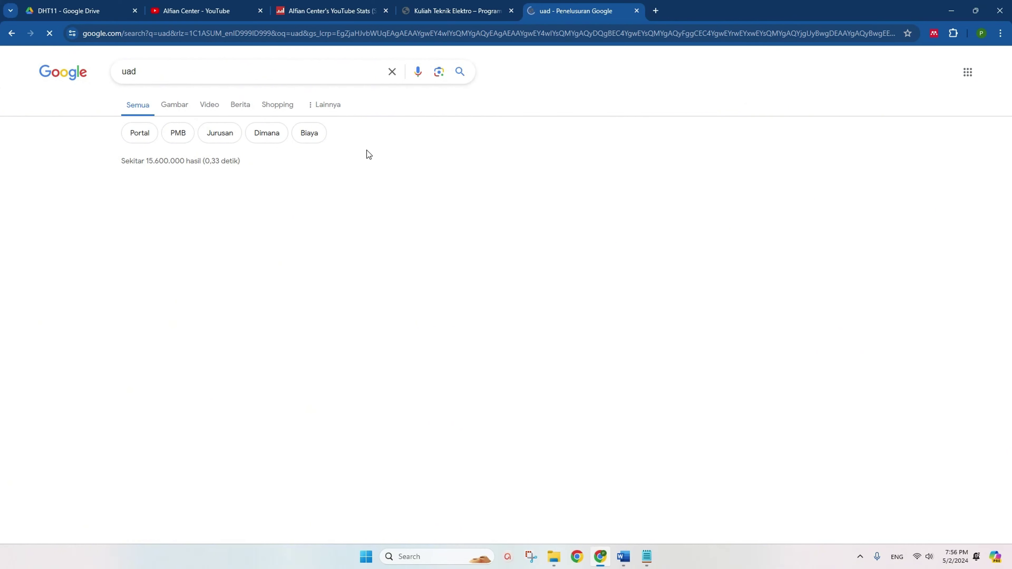
left_click(180, 109)
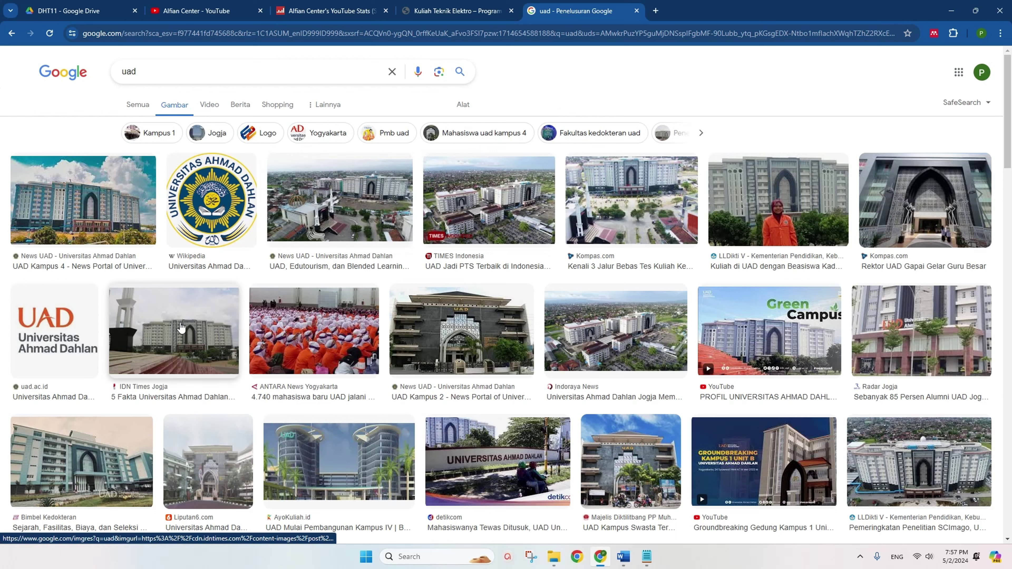
right_click(176, 319)
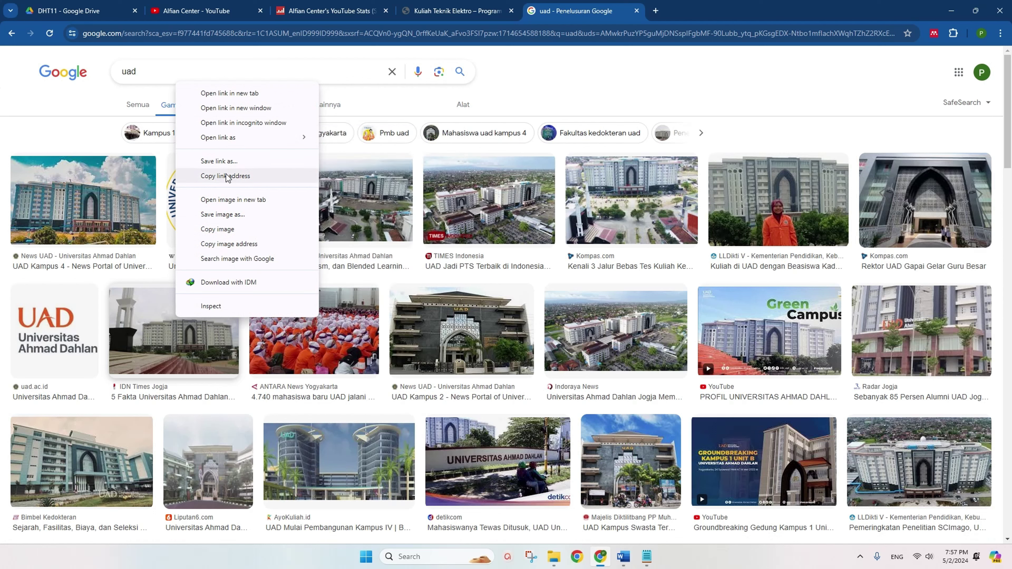
left_click(245, 177)
mouse_move(623, 557)
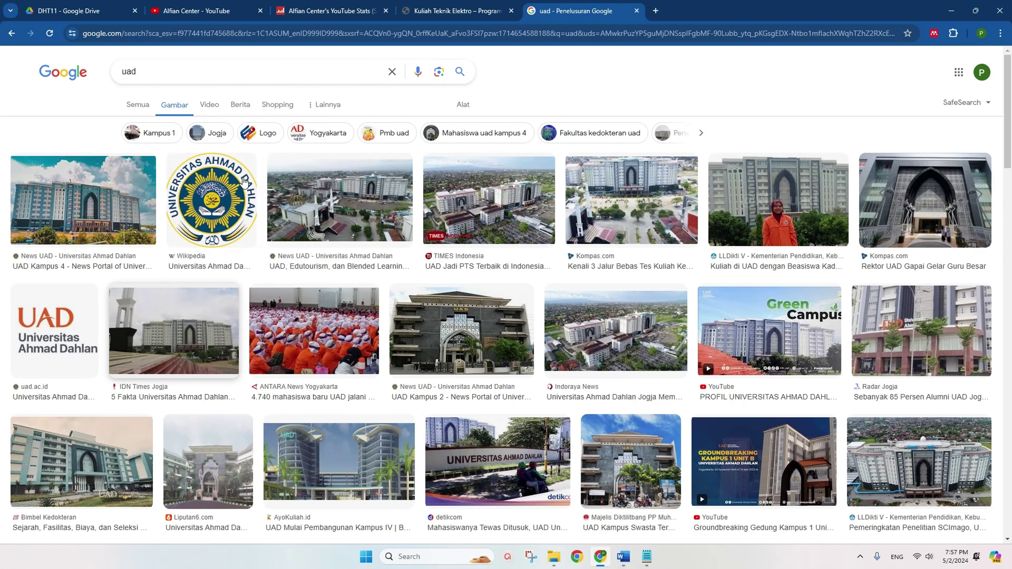
Step: Link the Gambar item to the copied Google Images 'uad' result address
left_click(509, 505)
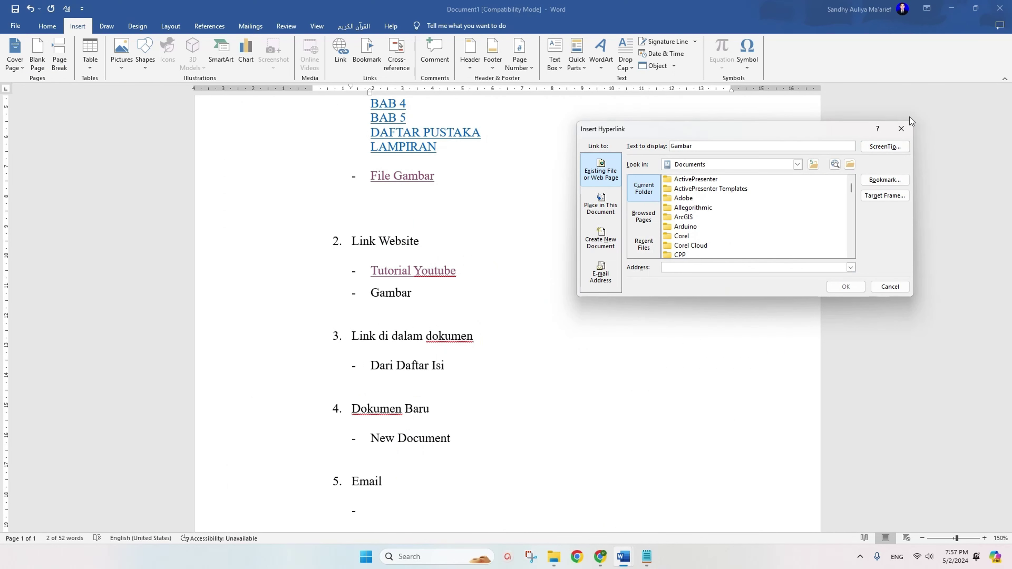
left_click(902, 129)
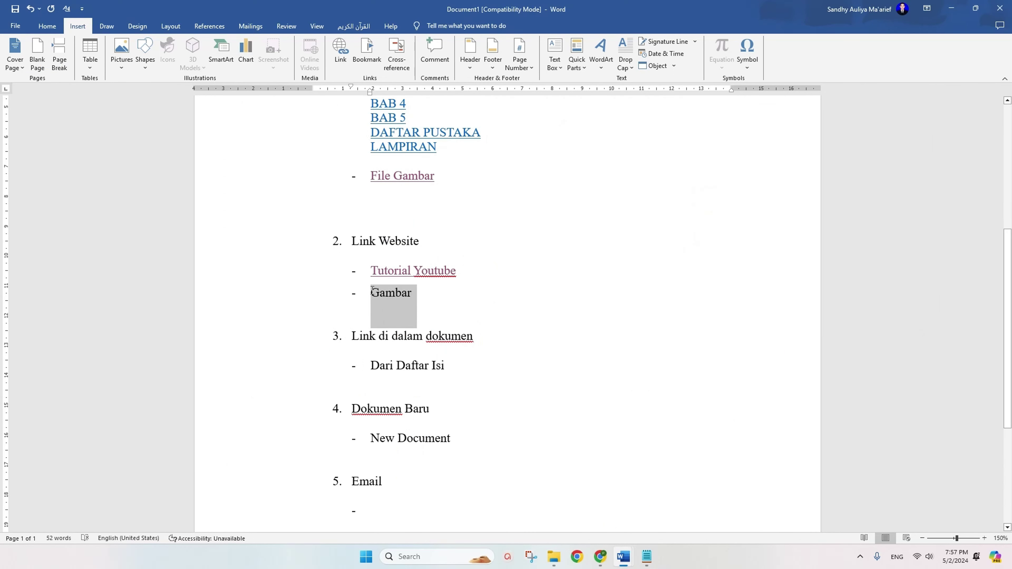
left_click(342, 63)
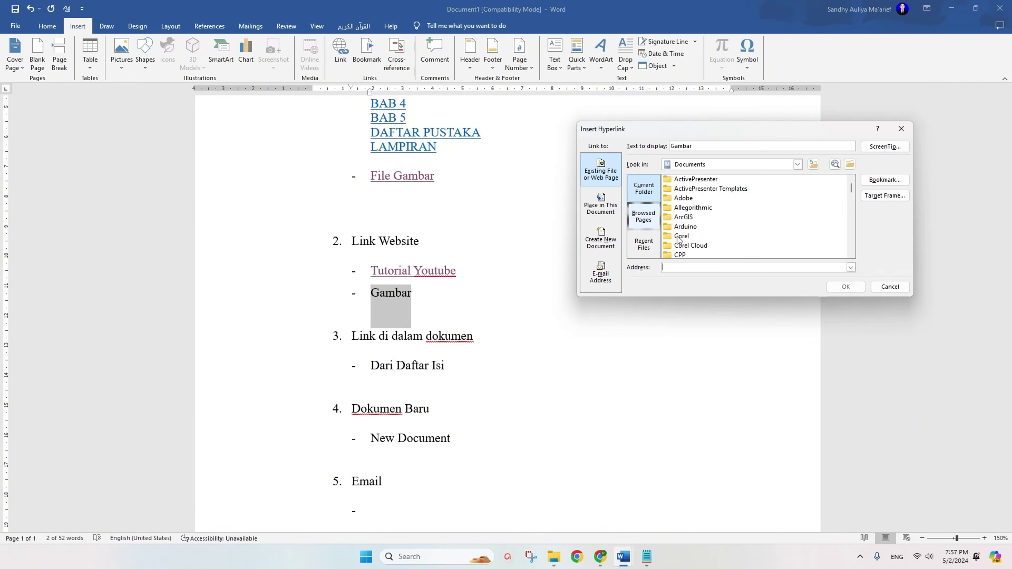
key("ctrl+v")
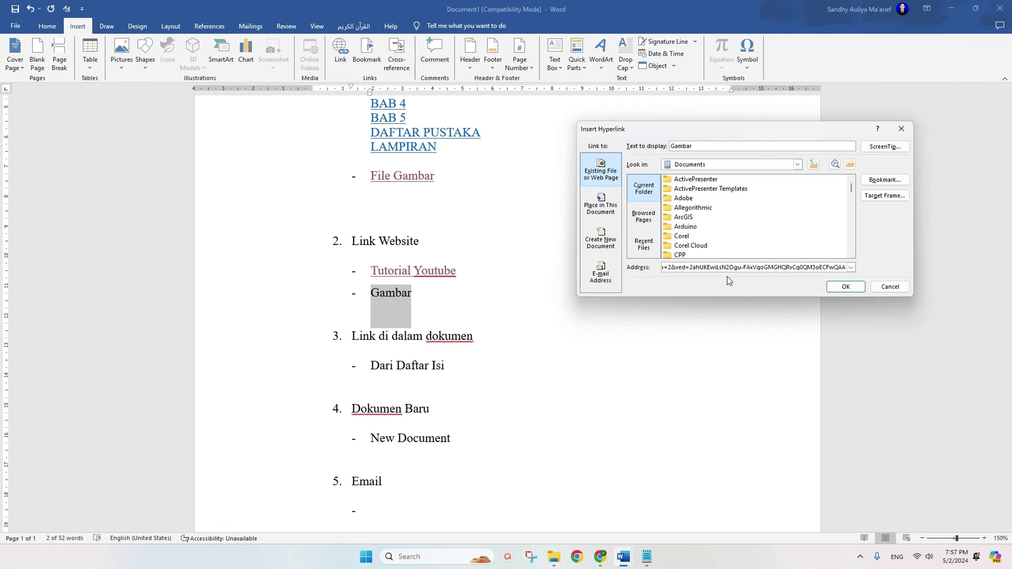
left_click(844, 287)
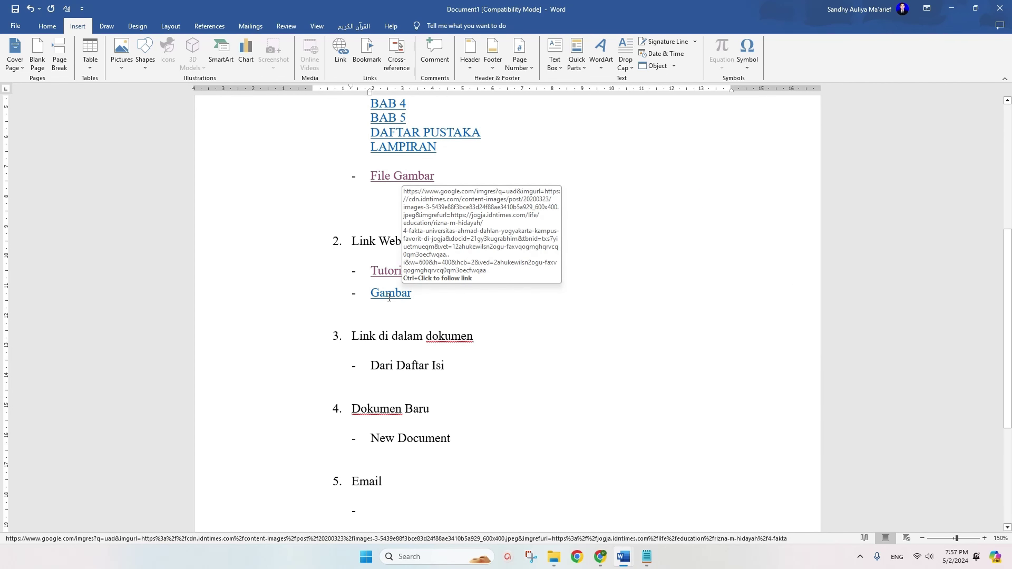
left_click(390, 297, "ctrl")
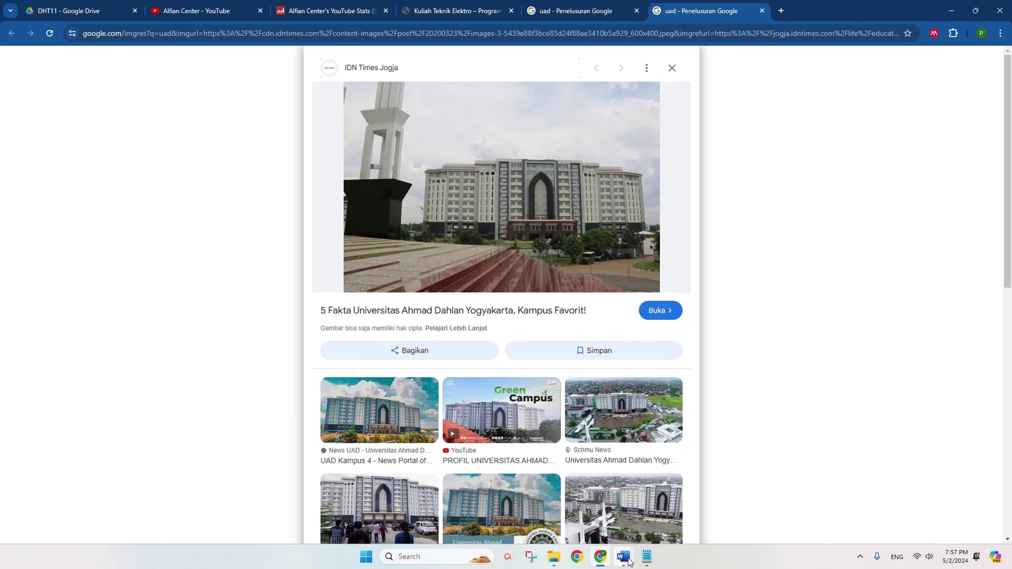
mouse_move(623, 557)
left_click(513, 505)
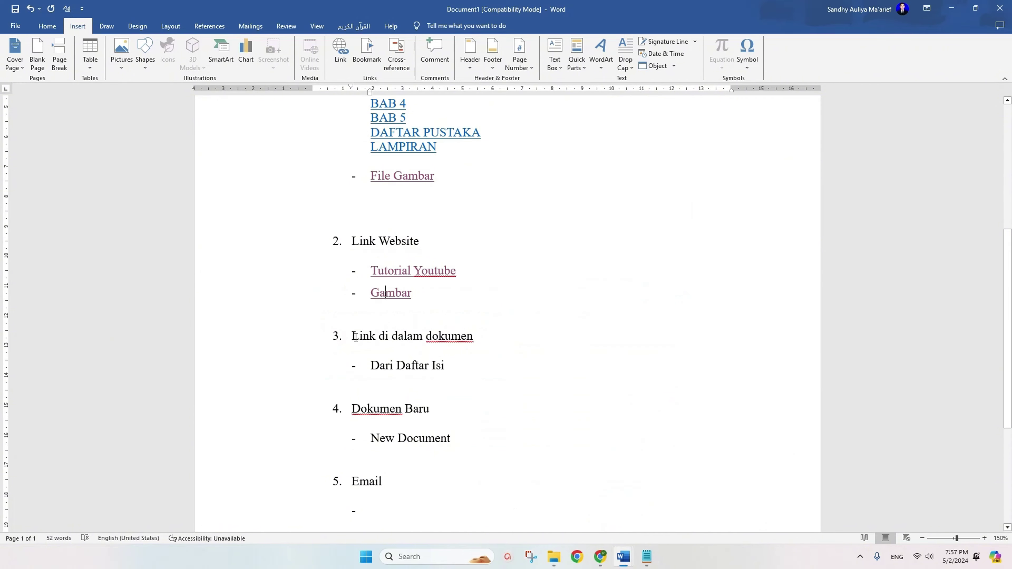
Step: Scroll the SKRIPSI FULL thesis down to its DAFTAR ISI table of contents
left_click(469, 338)
scroll(574, 244, "down", 10)
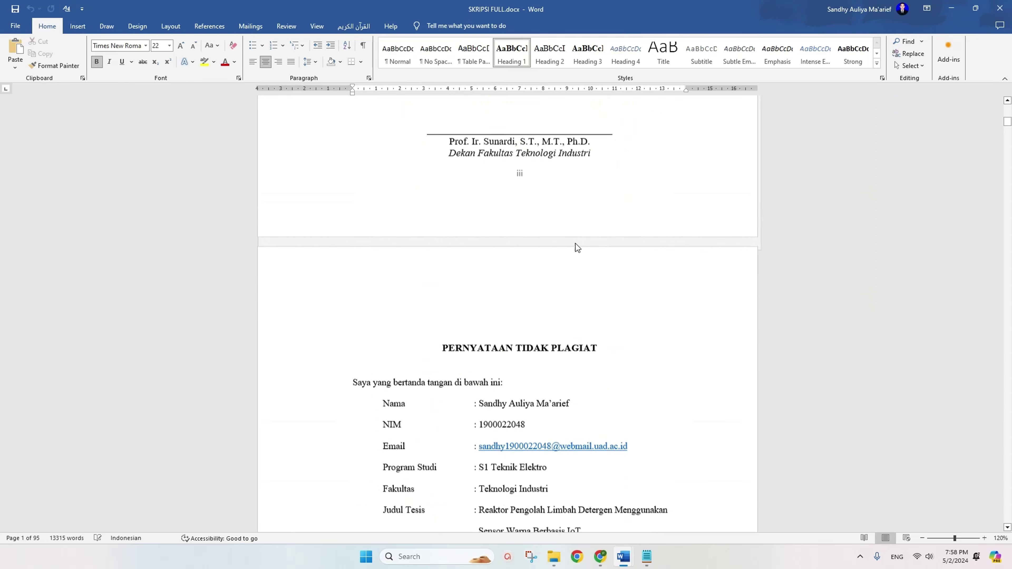
scroll(574, 245, "down", 10)
scroll(558, 244, "down", 10)
scroll(554, 244, "down", 2)
scroll(552, 242, "down", 5)
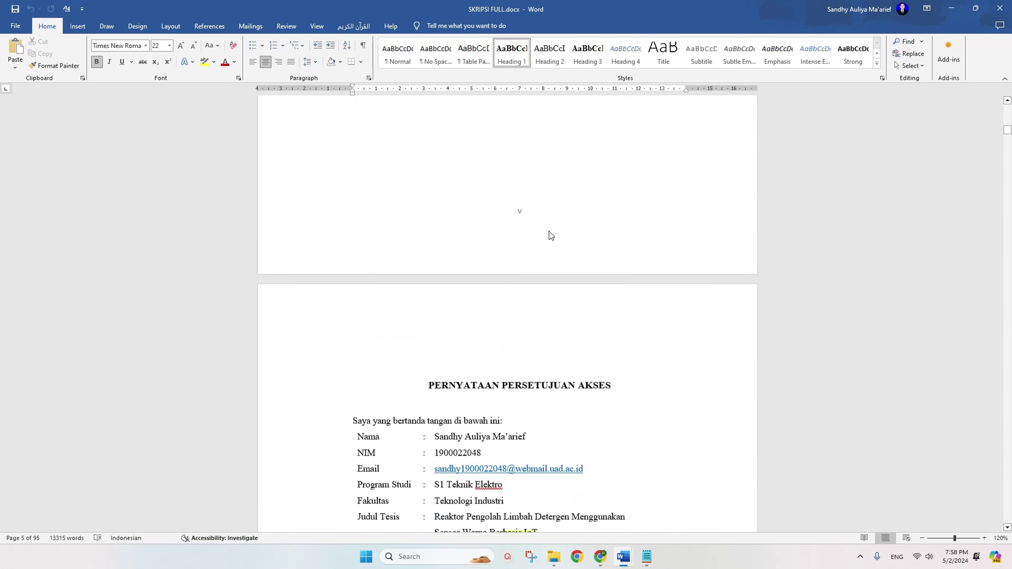
scroll(549, 232, "down", 5)
scroll(518, 230, "down", 7)
scroll(496, 226, "down", 7)
scroll(493, 214, "down", 5)
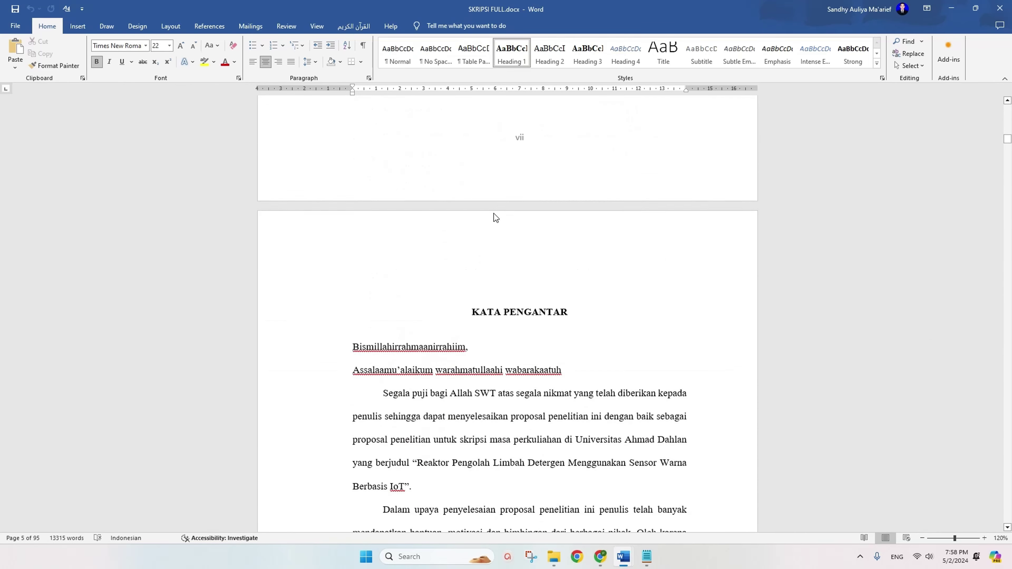
scroll(494, 214, "down", 6)
scroll(497, 211, "down", 6)
scroll(498, 211, "down", 7)
scroll(497, 213, "down", 5)
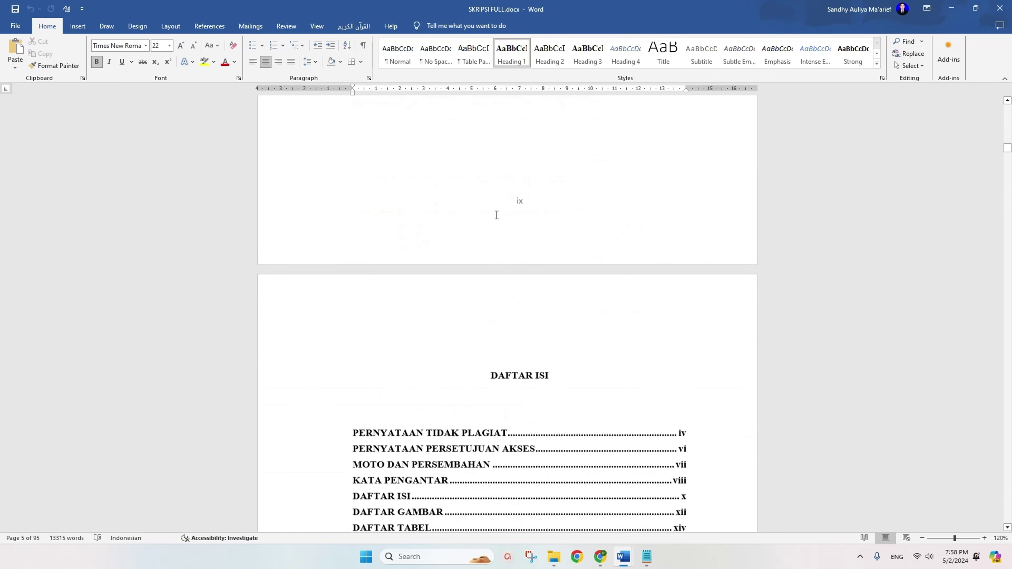
scroll(414, 210, "down", 5)
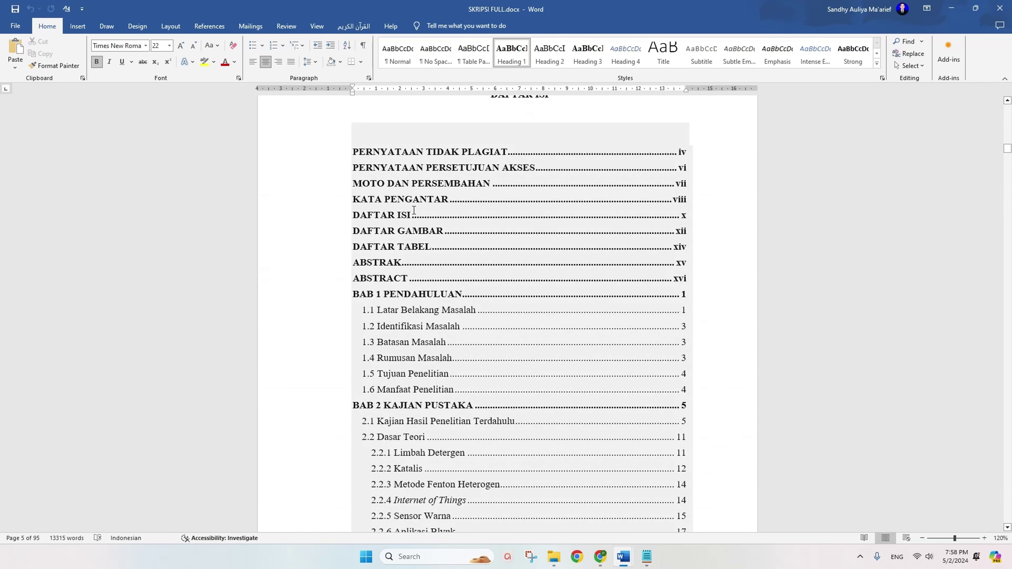
Step: Select the BAB 1 PENDAHULUAN entry's text in the table of contents
left_click(355, 153)
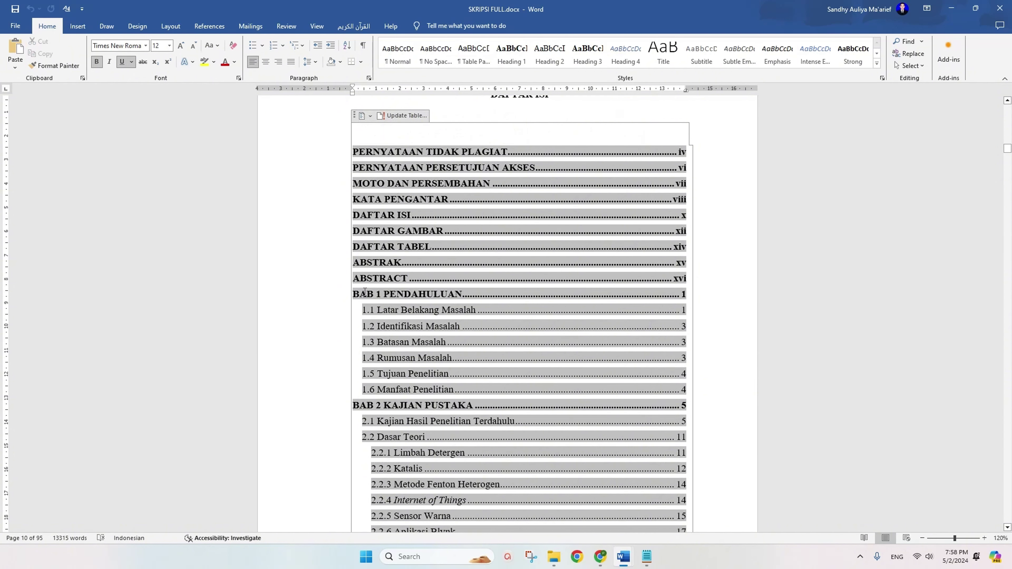
left_click(373, 296)
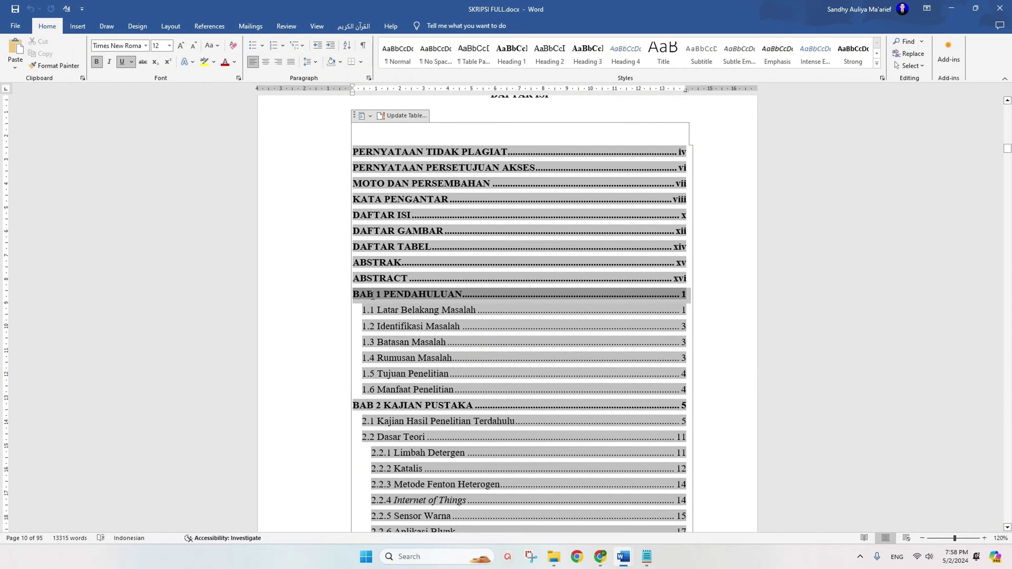
left_click(387, 294)
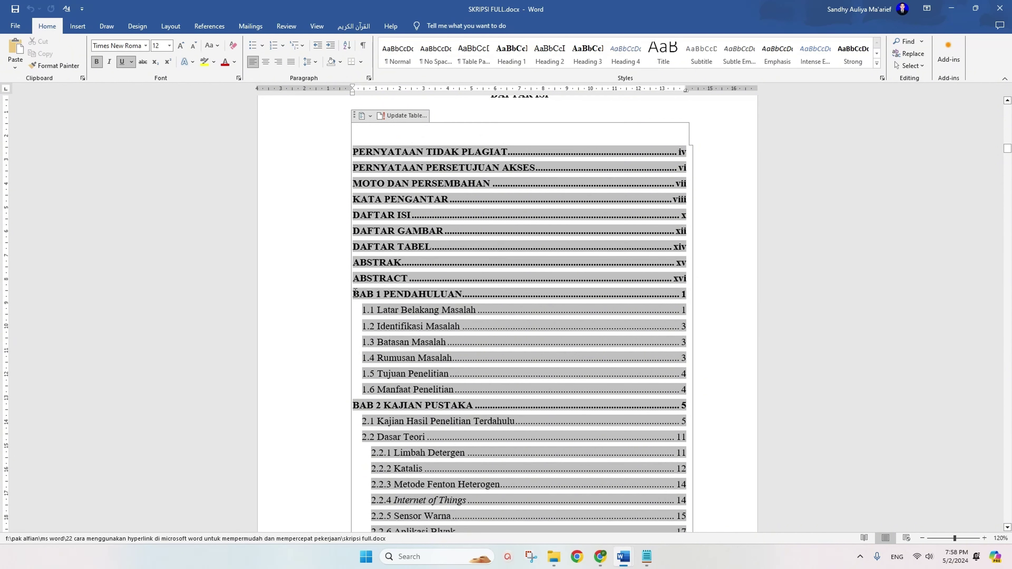
double_click(476, 294)
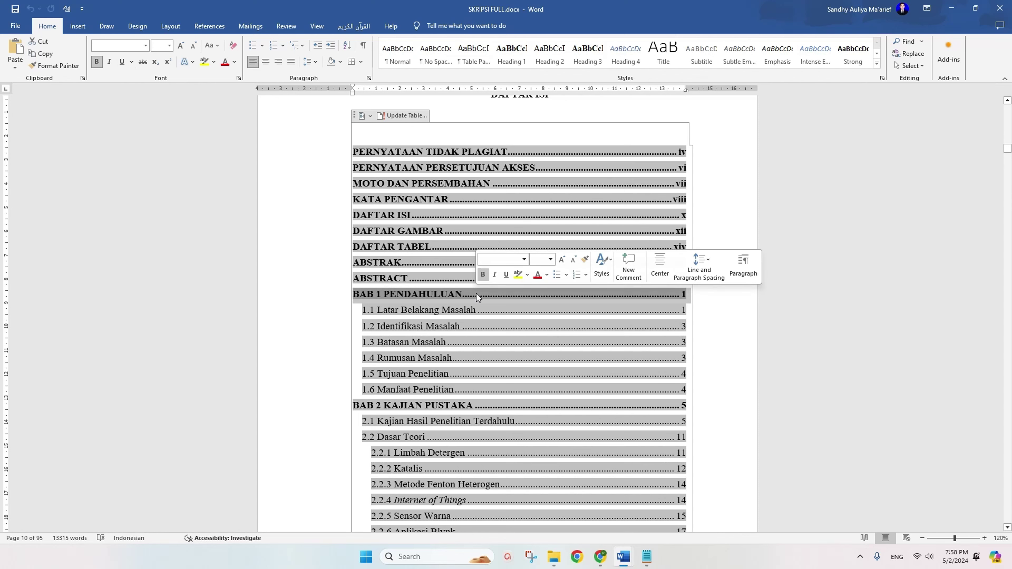
Step: Link the selected entry to the BAB 1 PENDAHULUAN heading under Place in This Document
left_click(83, 25)
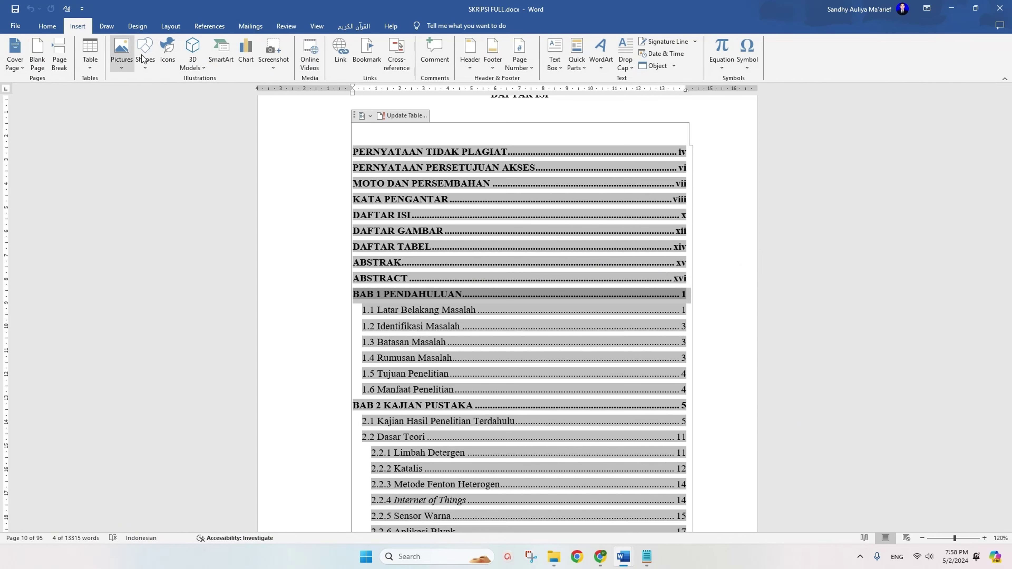
left_click(341, 60)
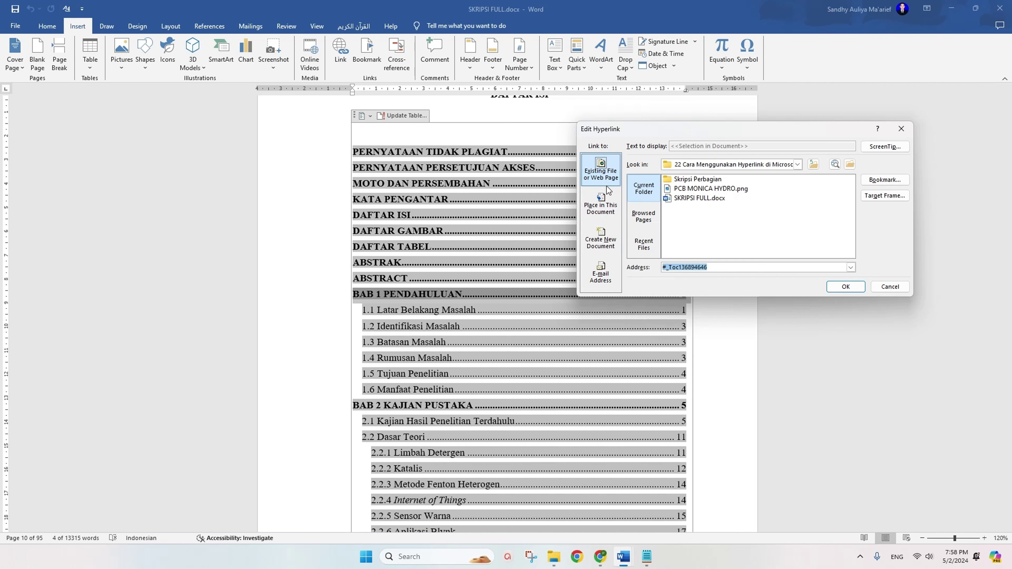
left_click(609, 207)
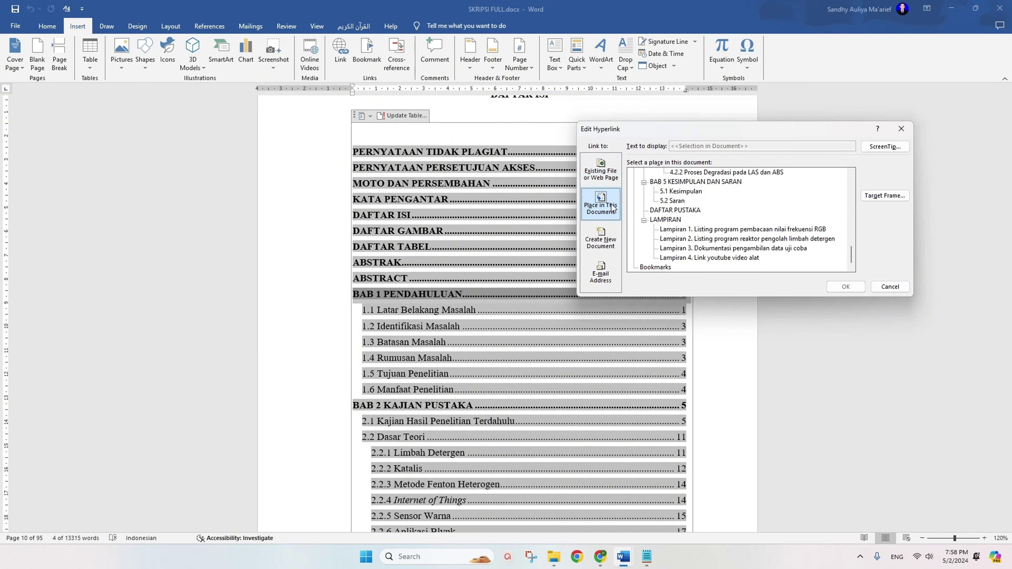
scroll(686, 212, "up", 2)
scroll(690, 213, "up", 2)
scroll(691, 214, "up", 3)
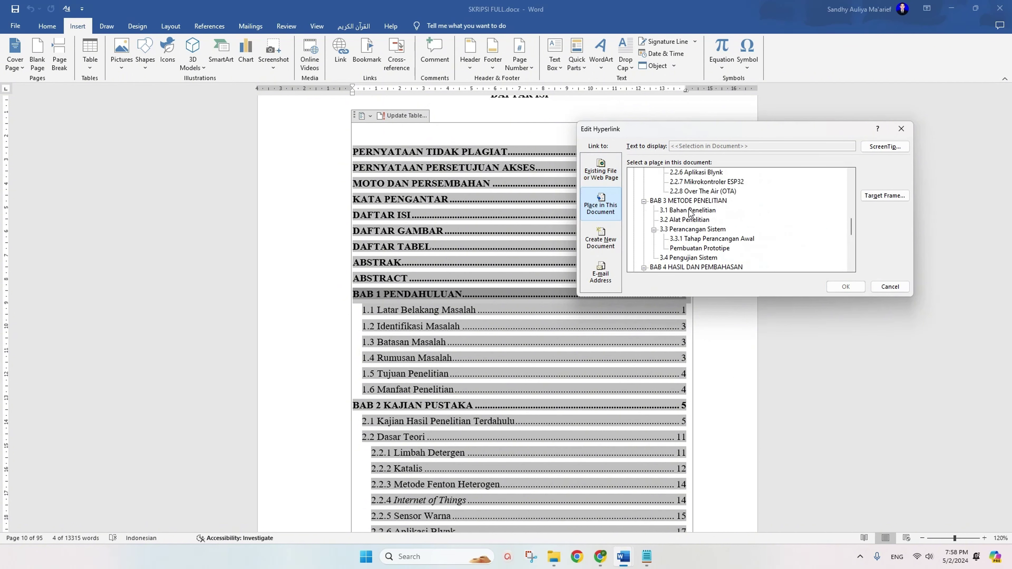
scroll(688, 214, "up", 3)
scroll(687, 213, "up", 3)
left_click(664, 201)
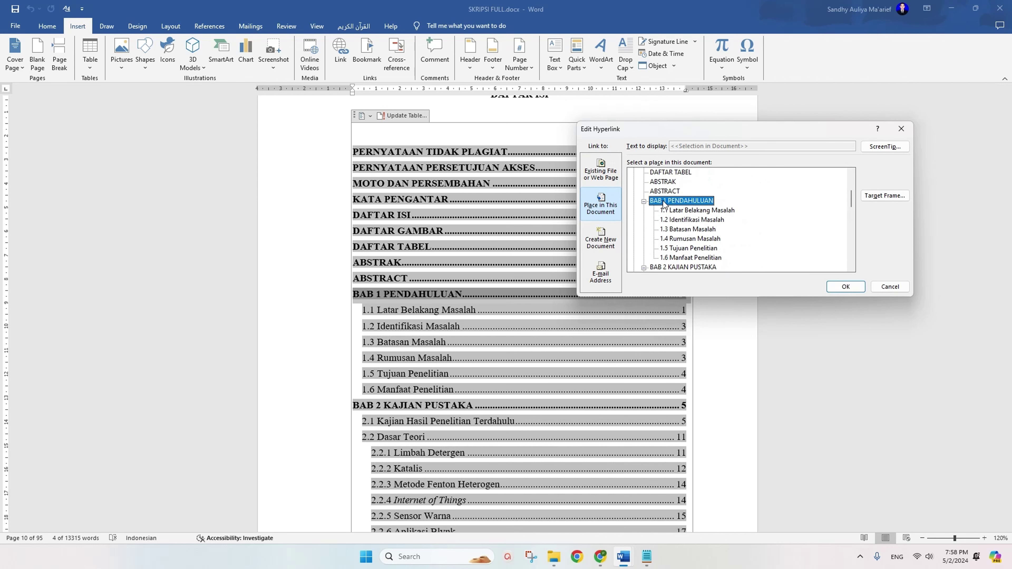
scroll(673, 201, "up", 3)
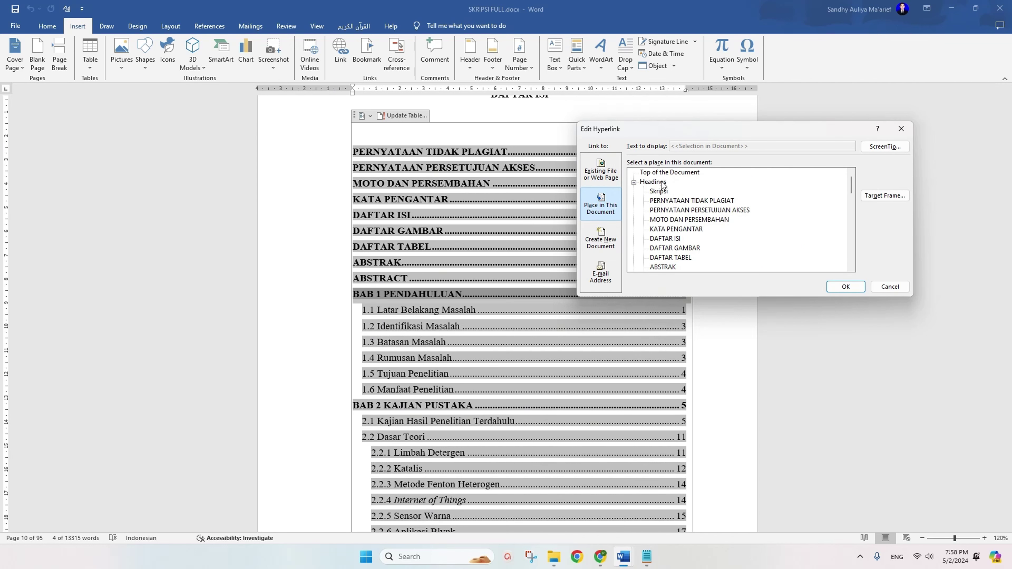
scroll(657, 188, "down", 1)
scroll(662, 211, "down", 1)
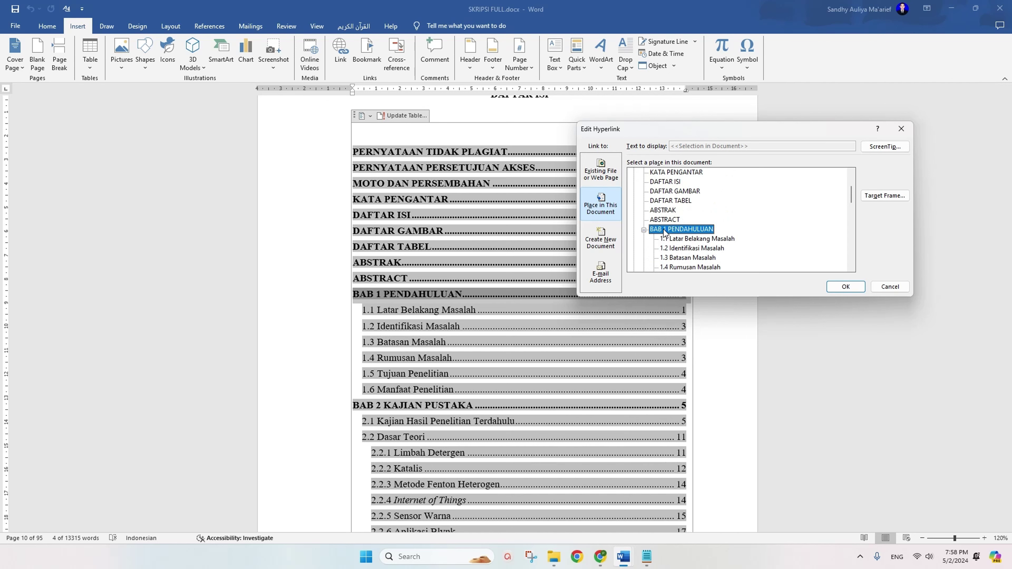
scroll(684, 227, "up", 2)
scroll(673, 222, "down", 3)
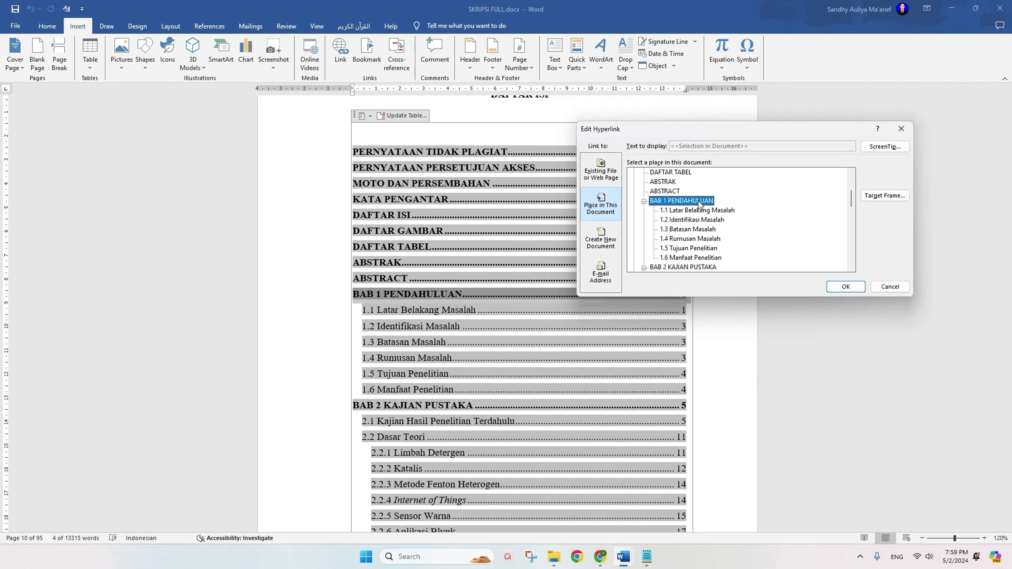
left_click(846, 287)
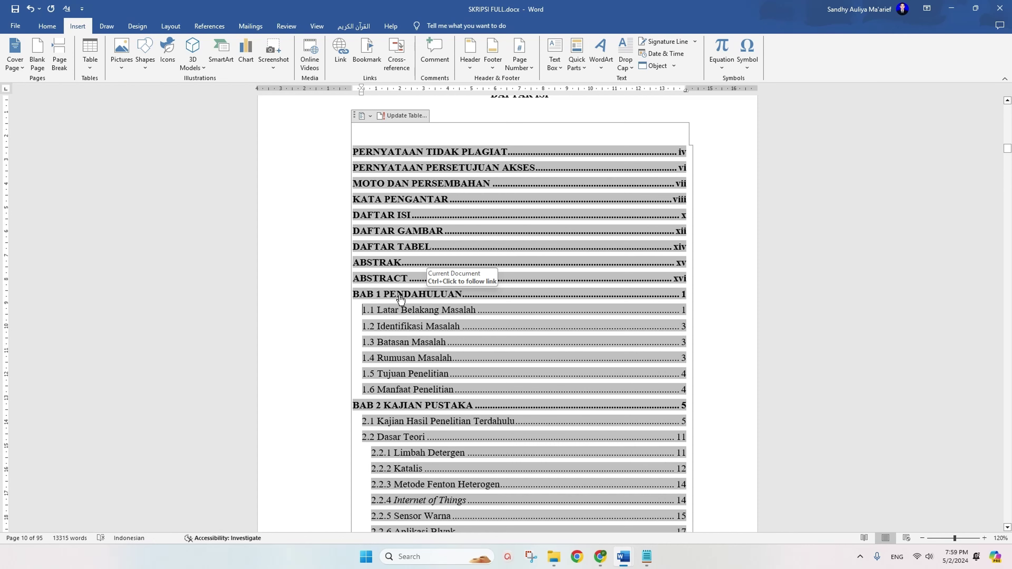
Step: Follow the BAB 1 PENDAHULUAN contents link and confirm it lands on the chapter heading
left_click(400, 298, "ctrl")
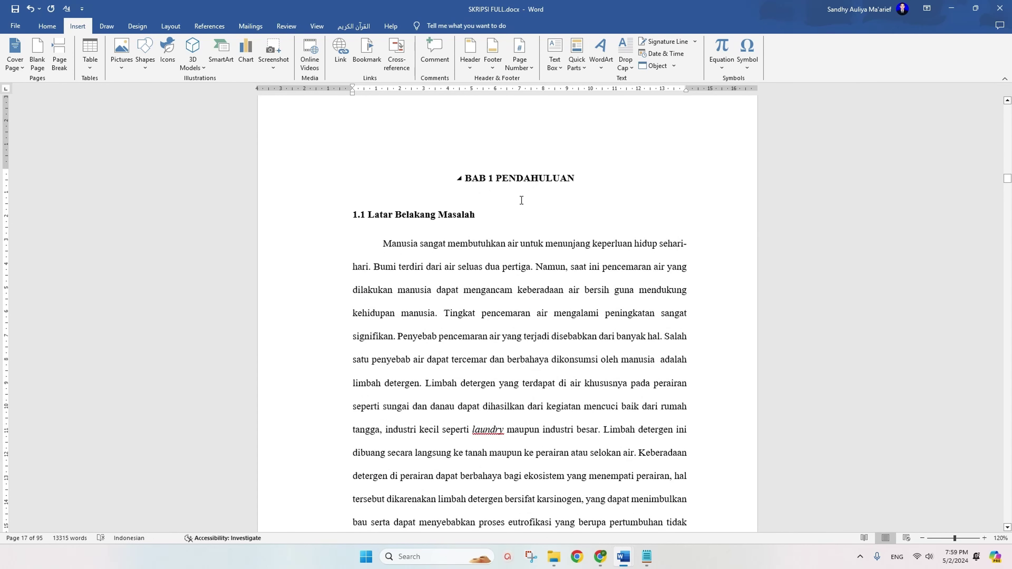
scroll(511, 203, "up", 2)
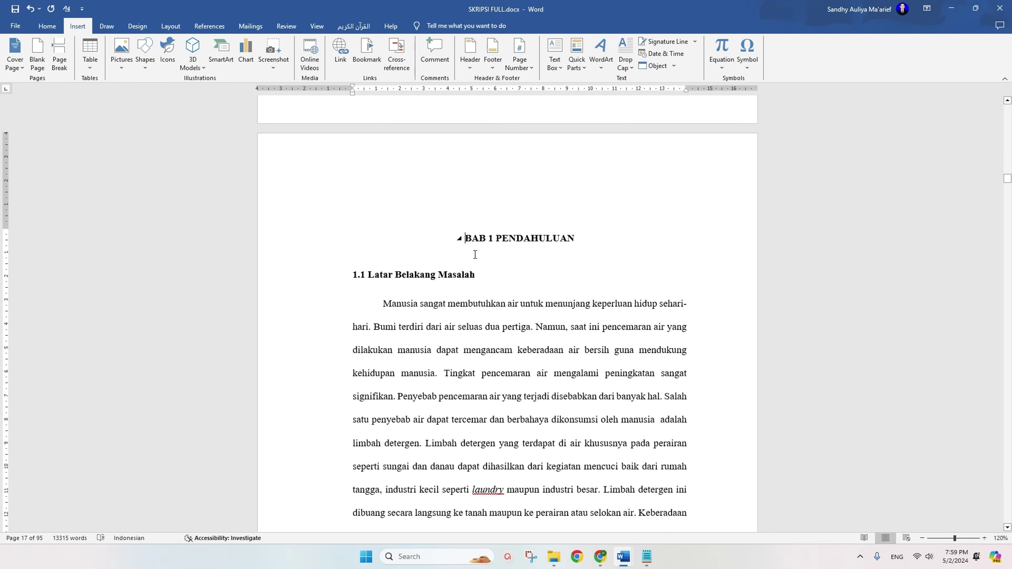
scroll(439, 266, "down", 2)
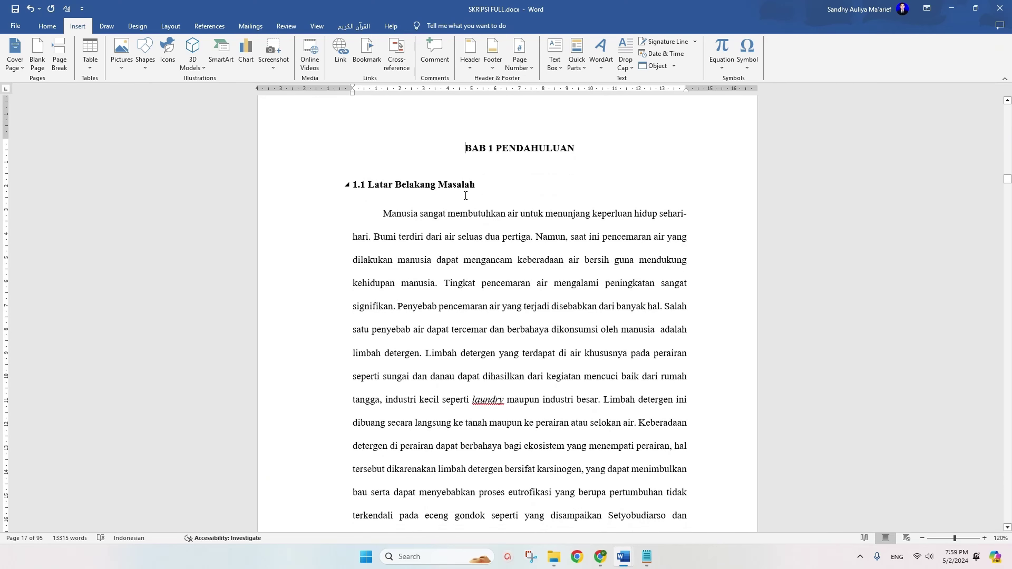
scroll(492, 258, "up", 3)
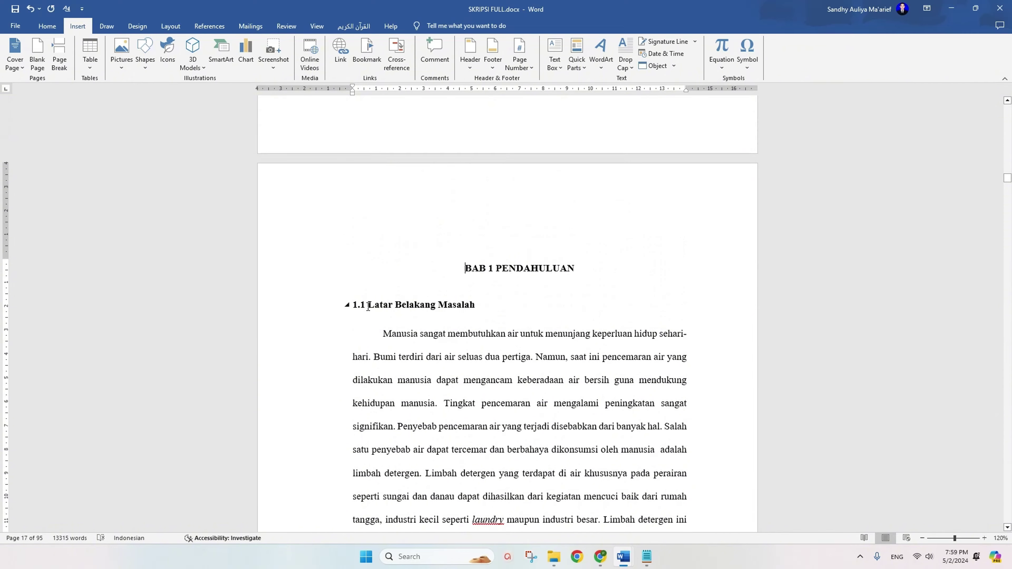
left_click_drag(368, 305, 480, 307)
left_click(454, 275)
Step: Scroll back up through the thesis and minimize its window to reveal Document1
scroll(725, 161, "down", 3)
scroll(548, 217, "down", 7)
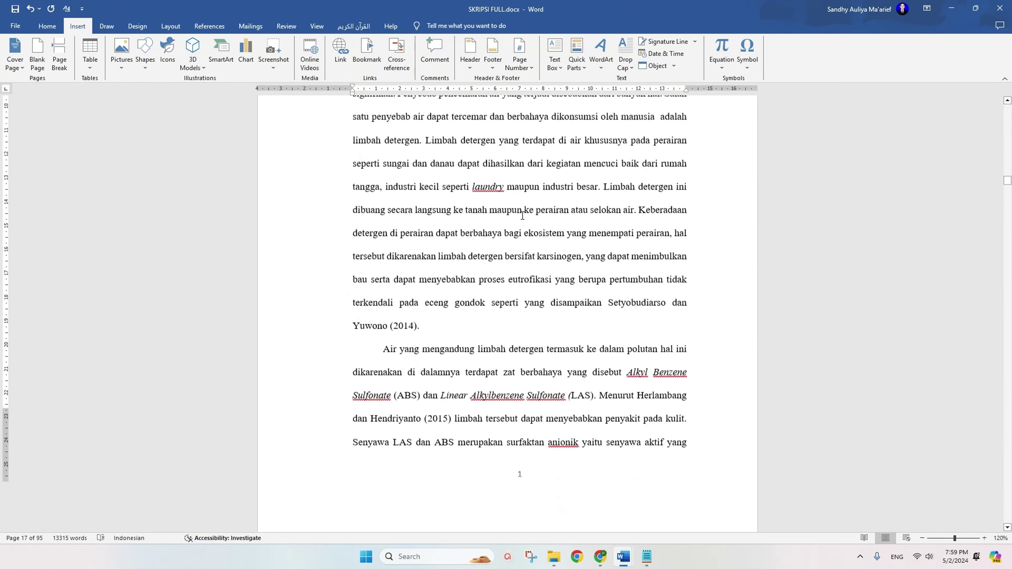
scroll(548, 218, "up", 10)
scroll(549, 215, "up", 10)
scroll(549, 215, "up", 9)
scroll(549, 216, "up", 12)
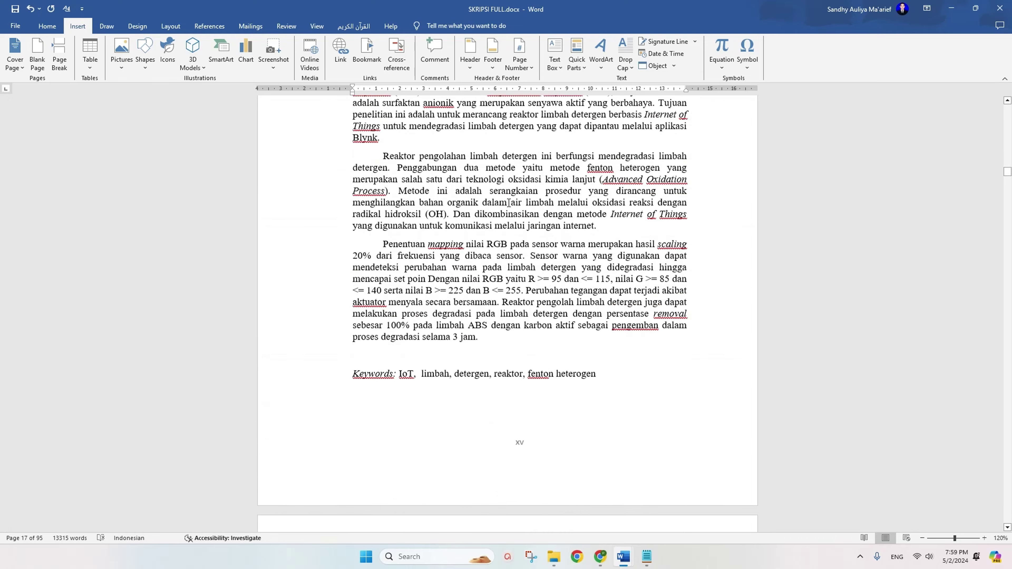
scroll(552, 208, "up", 9)
scroll(508, 199, "up", 9)
scroll(507, 199, "up", 9)
scroll(522, 215, "up", 5)
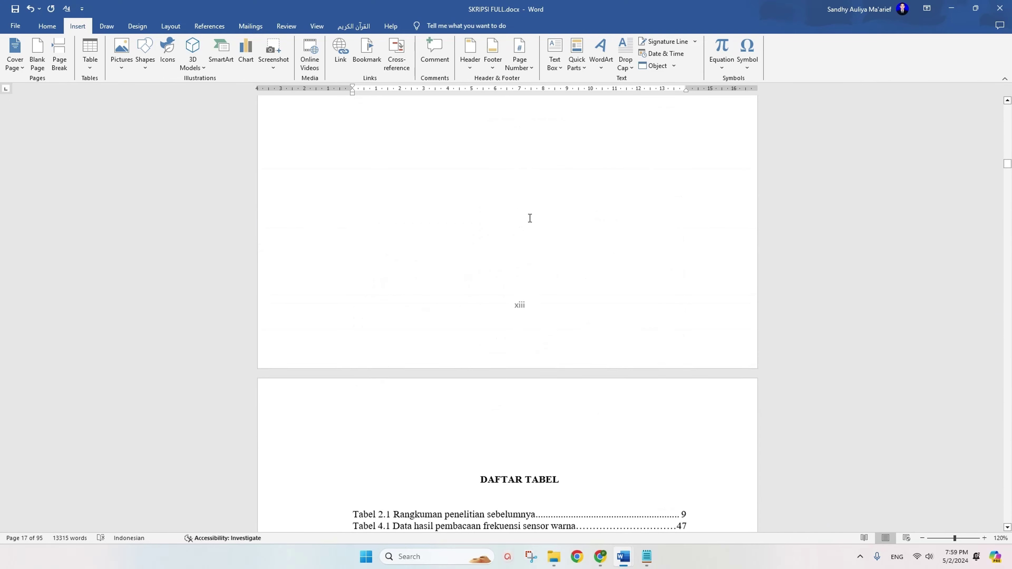
scroll(529, 220, "up", 7)
scroll(533, 176, "up", 3)
left_click(956, 7)
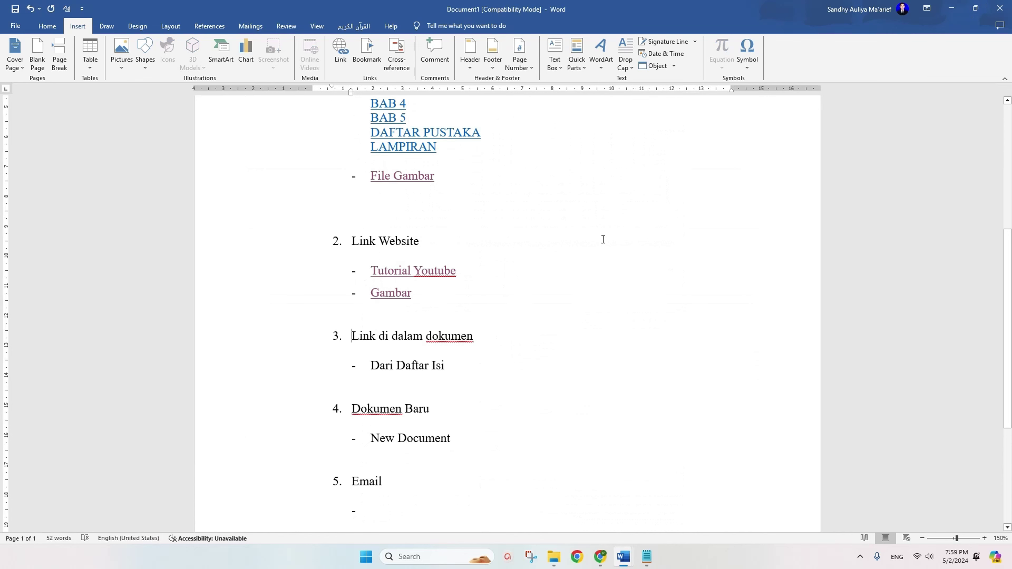
Step: Link the New Document text to a newly created document named 'test', edited immediately
scroll(441, 379, "down", 1)
scroll(408, 338, "down", 2)
scroll(408, 338, "down", 1)
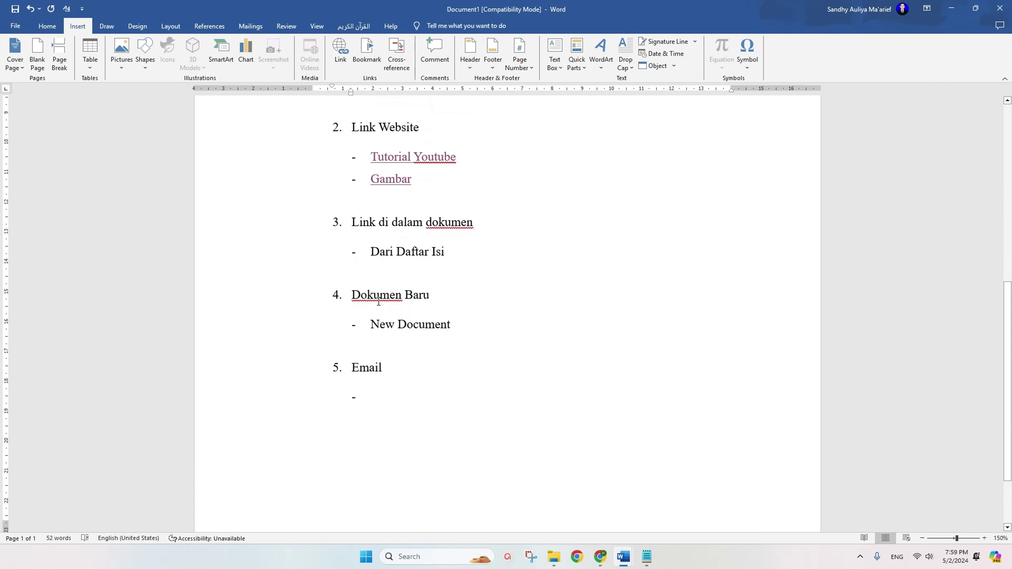
left_click_drag(390, 327, 456, 328)
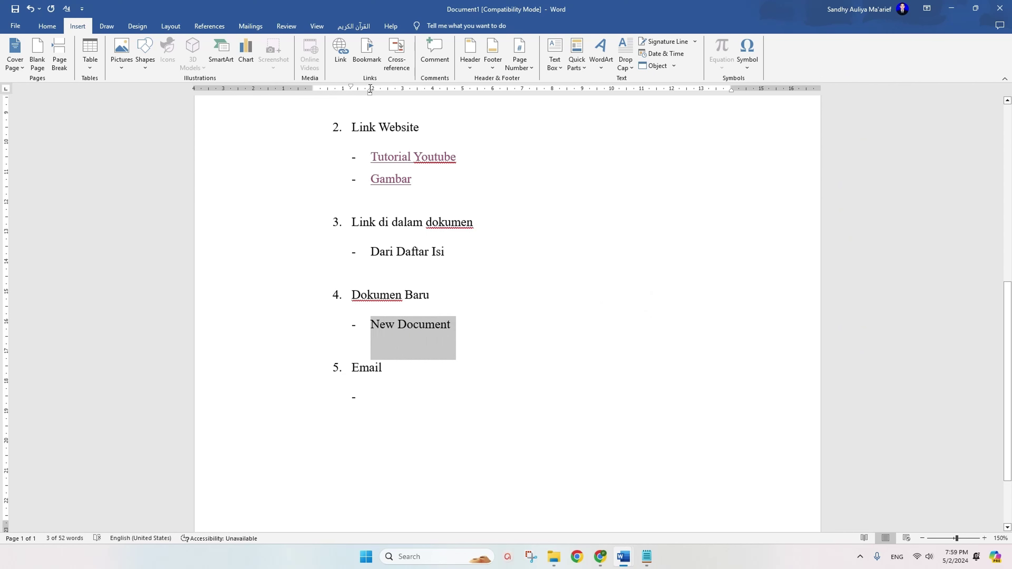
left_click(341, 53)
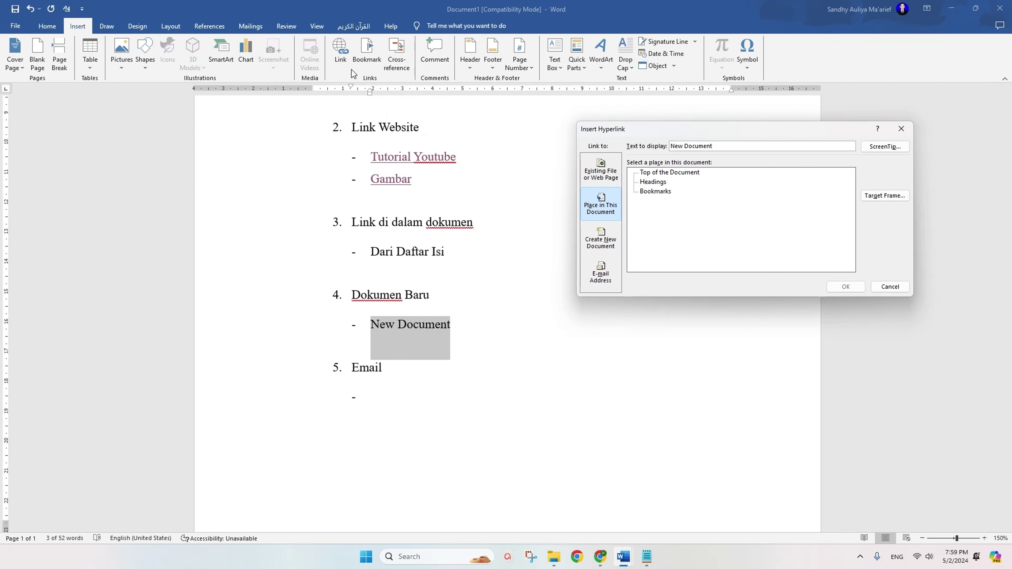
left_click(605, 248)
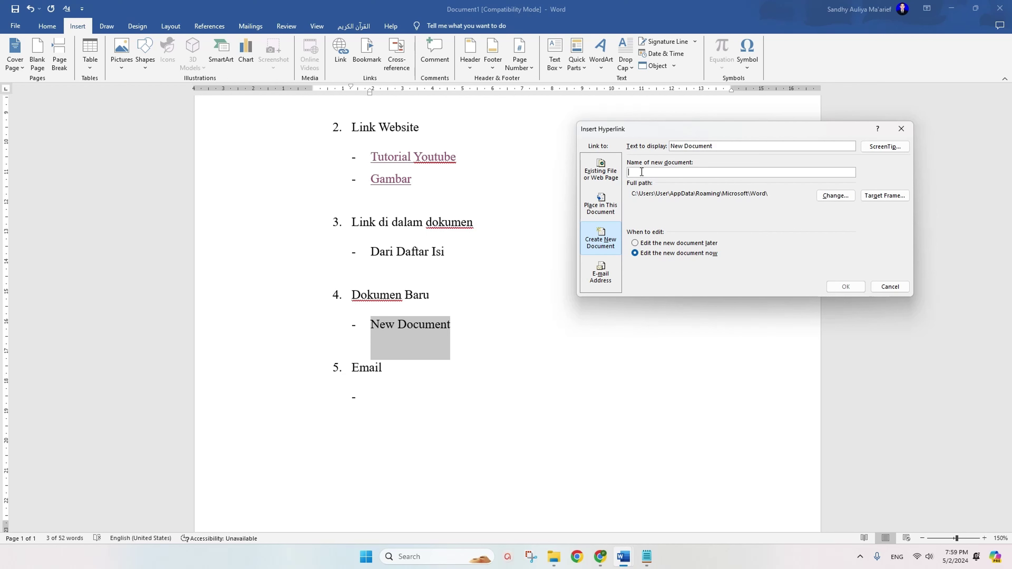
type("test")
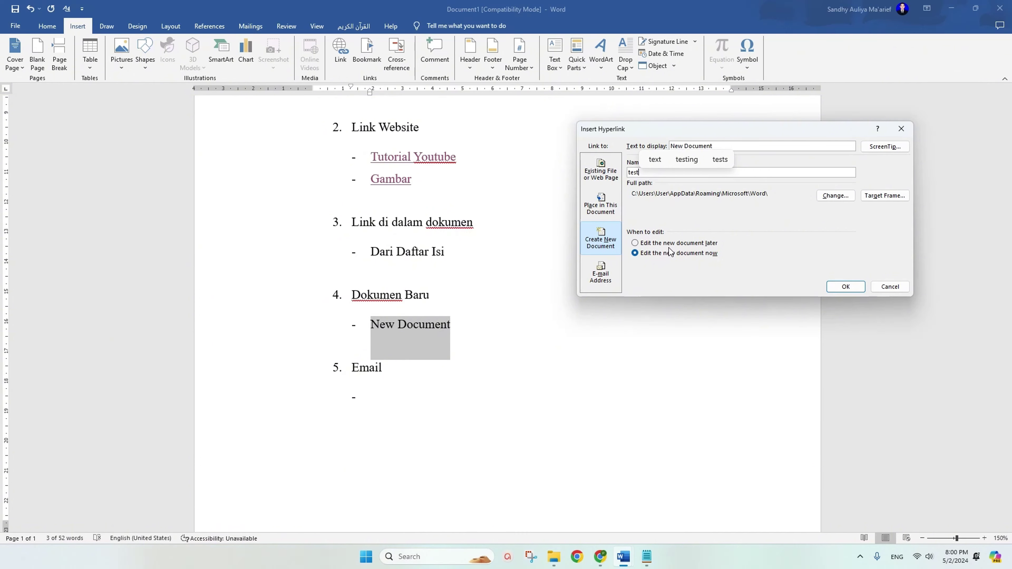
left_click(696, 244)
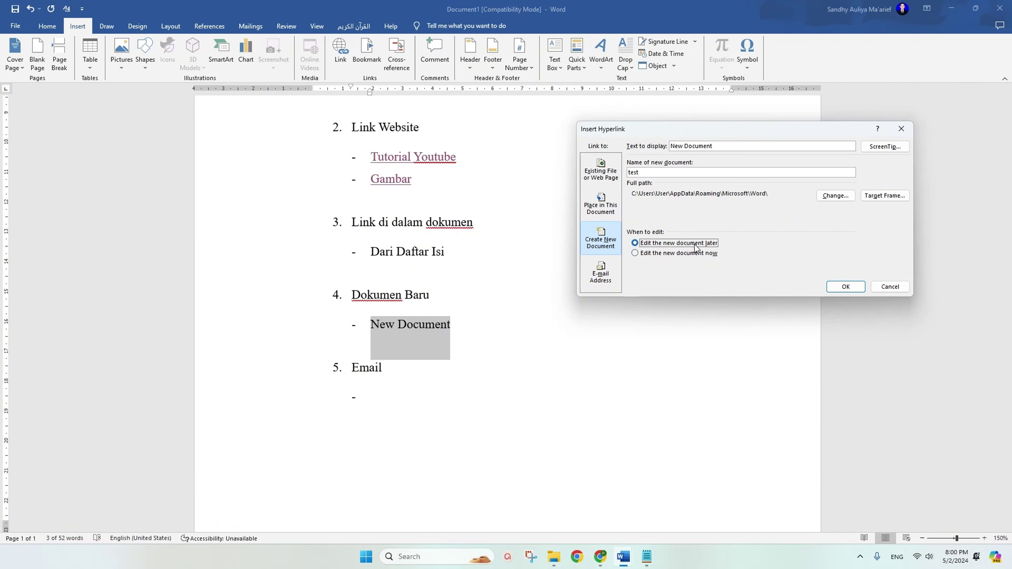
left_click(642, 255)
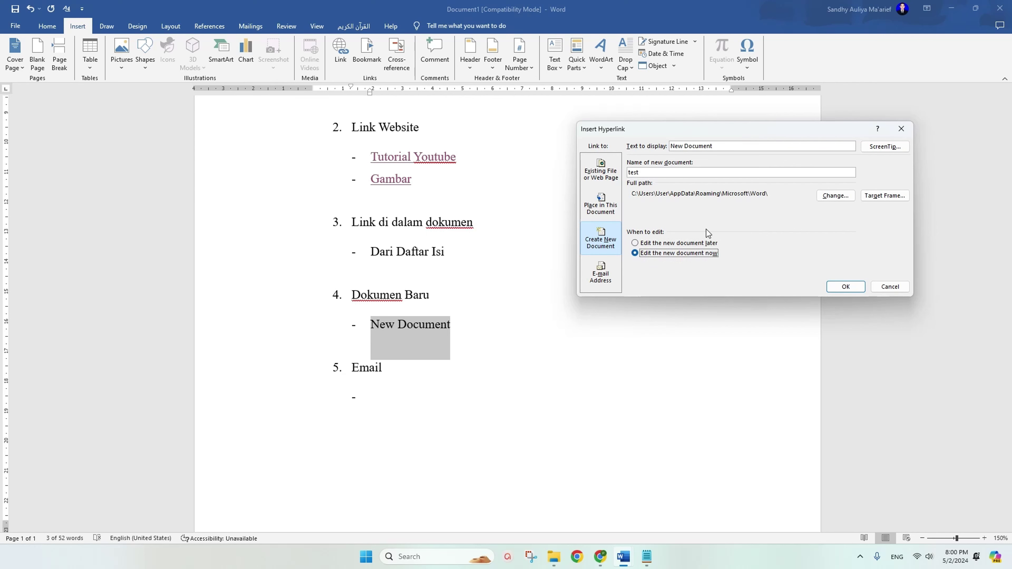
left_click(846, 287)
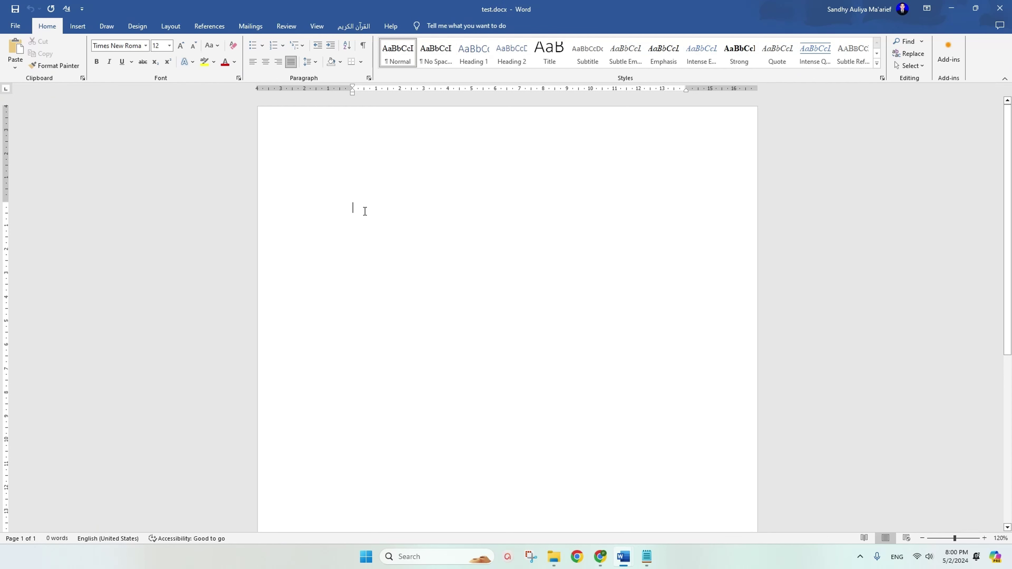
Step: Type 'testing' into test.docx and confirm the New Document link in Document1 reopens it
type("tes")
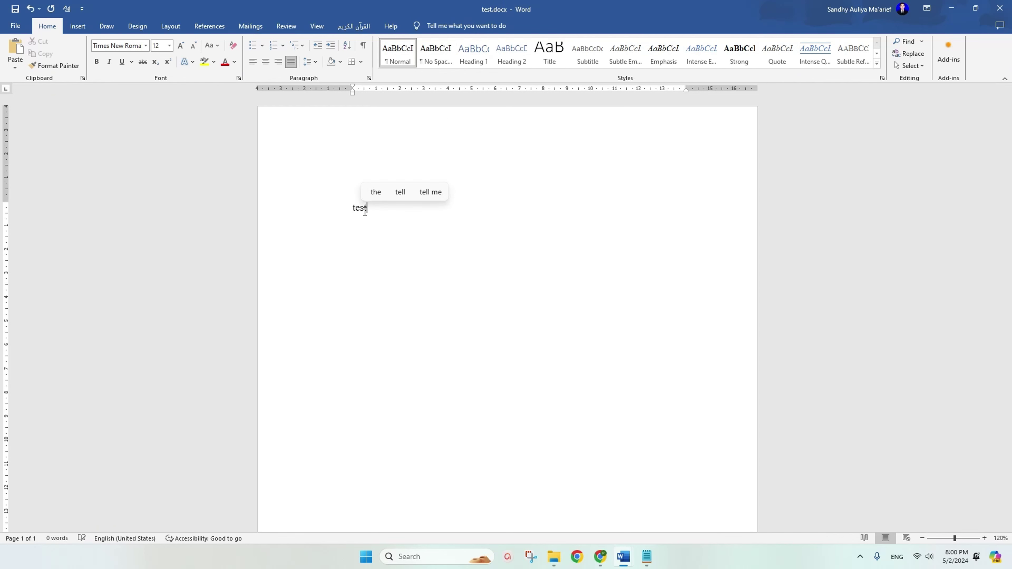
type("ting")
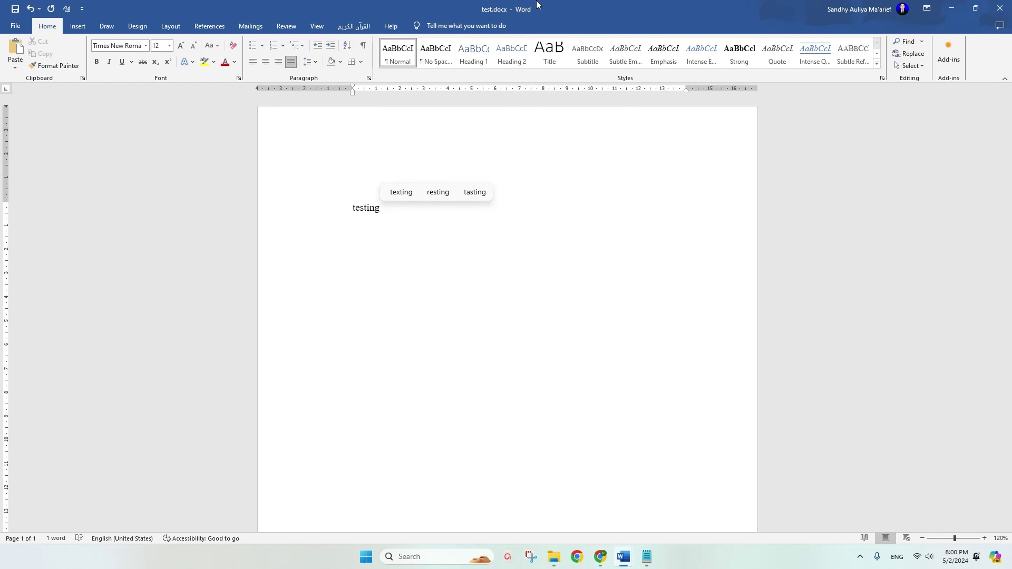
mouse_move(623, 557)
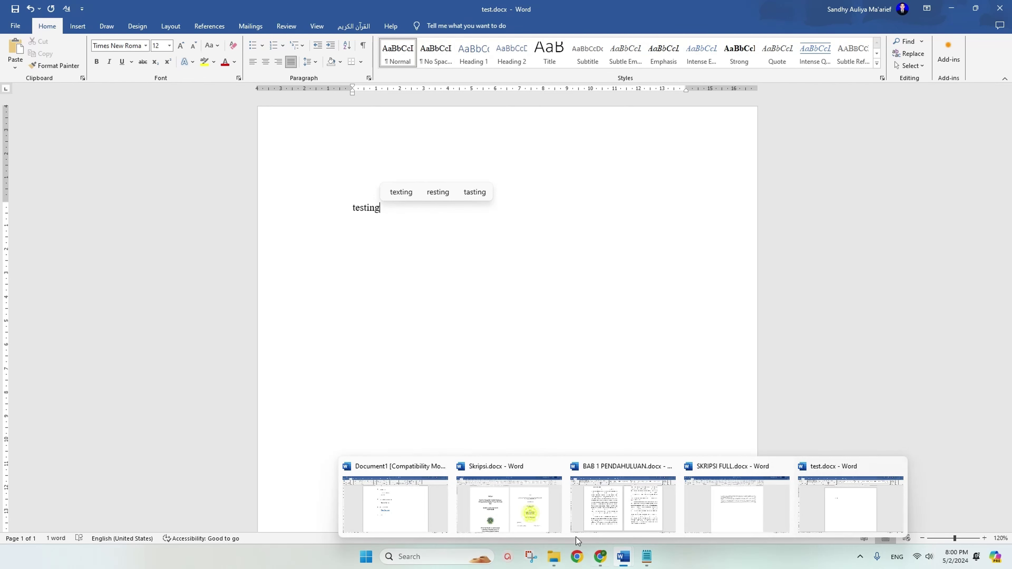
left_click(403, 506)
left_click(445, 295)
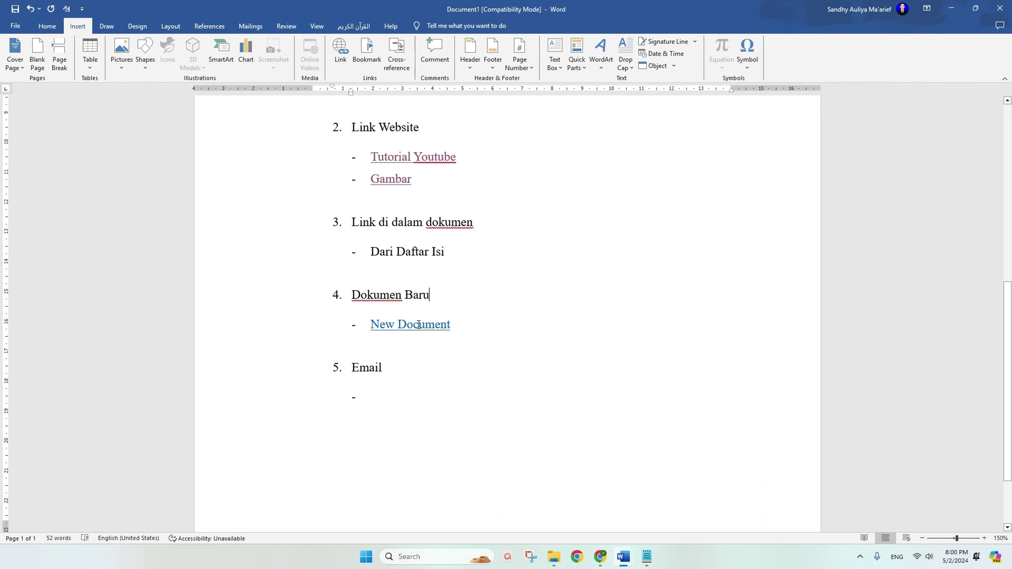
left_click(402, 324, "ctrl")
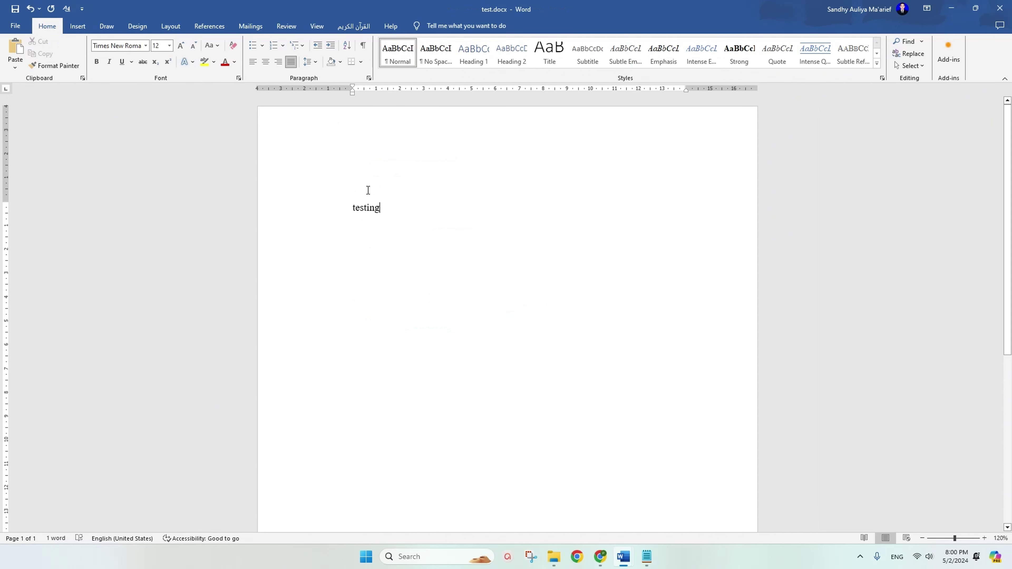
mouse_move(623, 556)
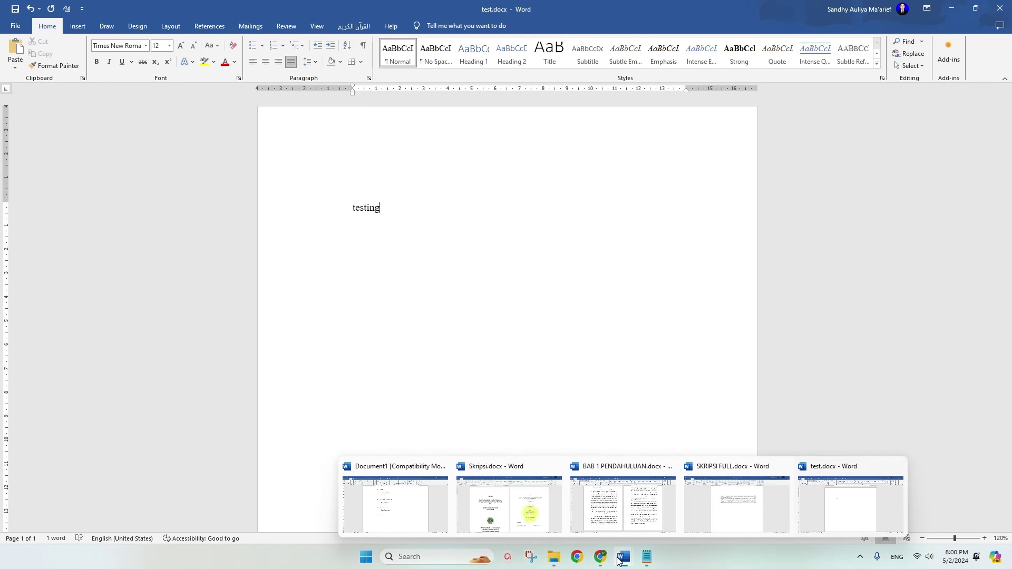
left_click(406, 506)
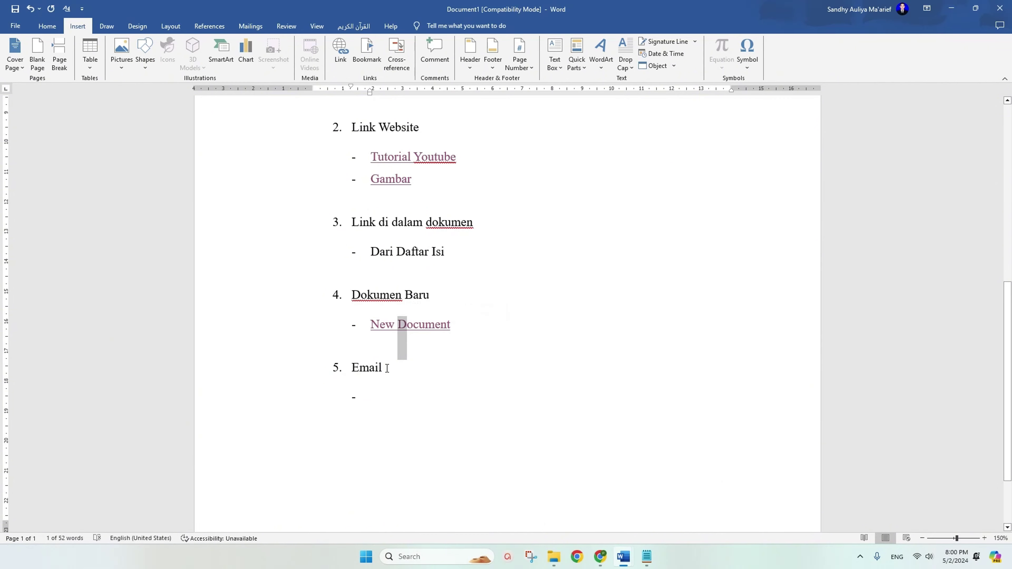
Step: Type an e-mail address on the empty Email bullet so it becomes a mailto link, then follow it
left_click(368, 390)
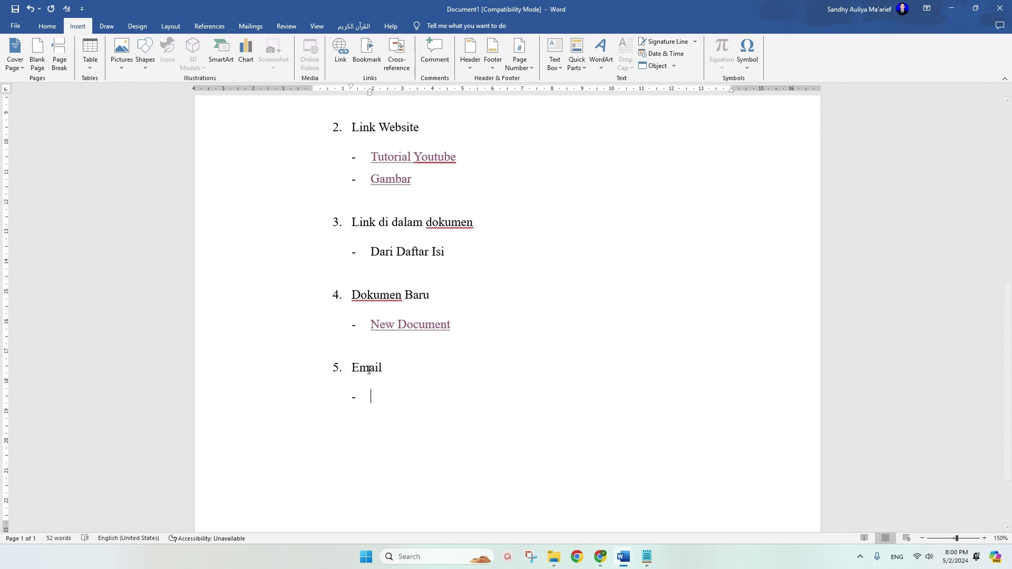
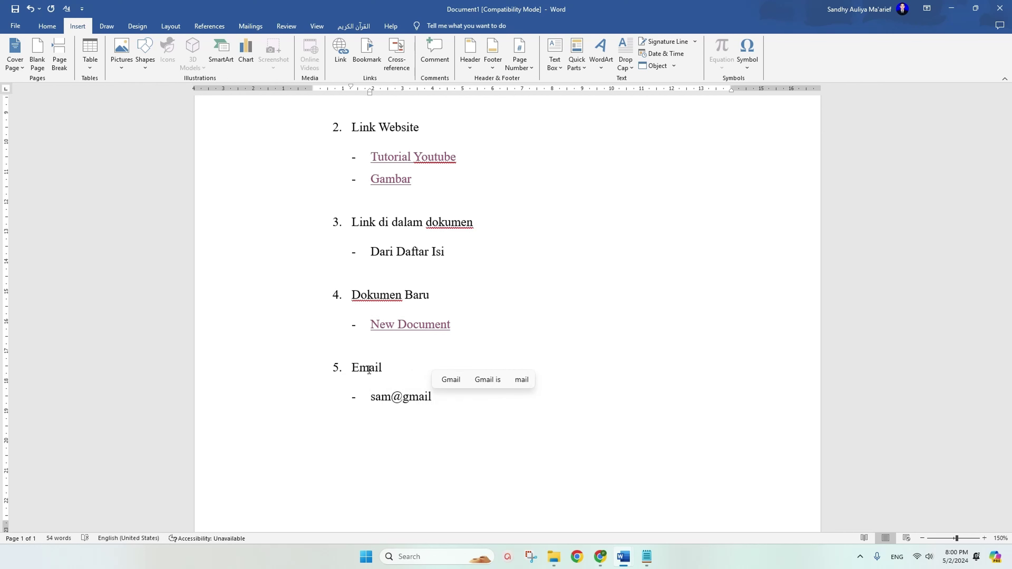
key("Return")
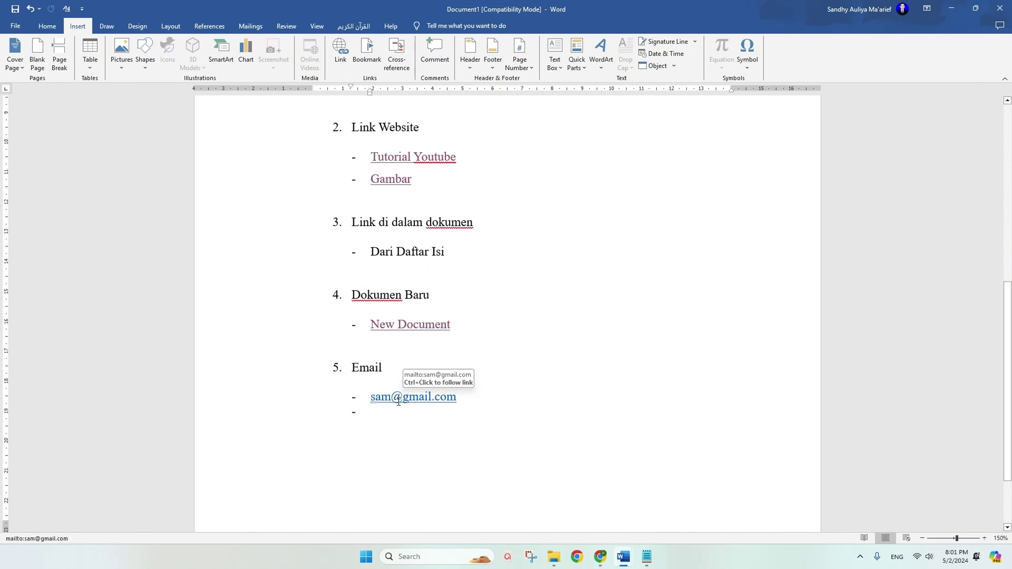
left_click(398, 402, "ctrl")
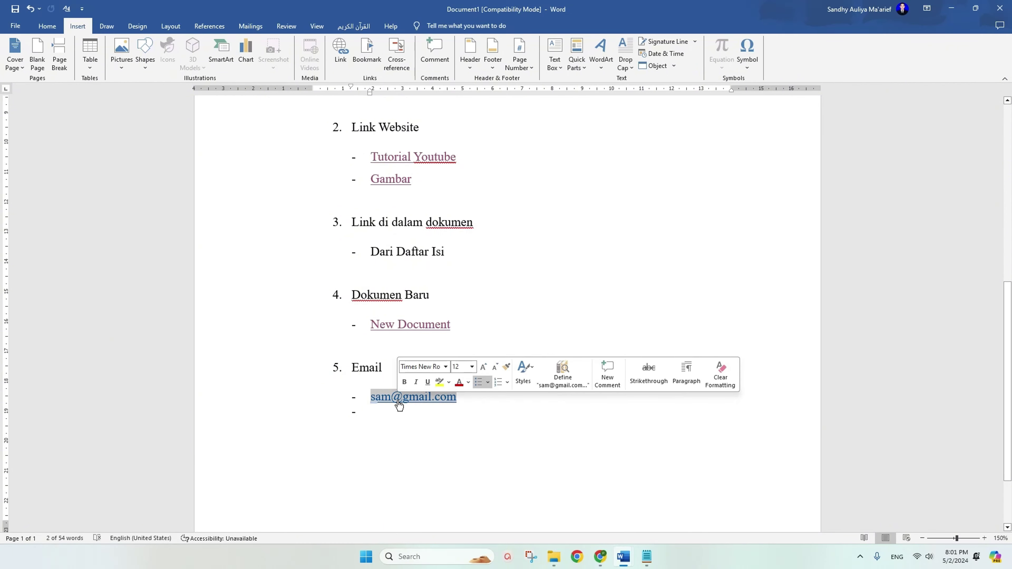
left_click(381, 414)
Step: Dismiss Mail's Add an account prompt and move the Mail window right to reveal Word
left_click(396, 403, "ctrl")
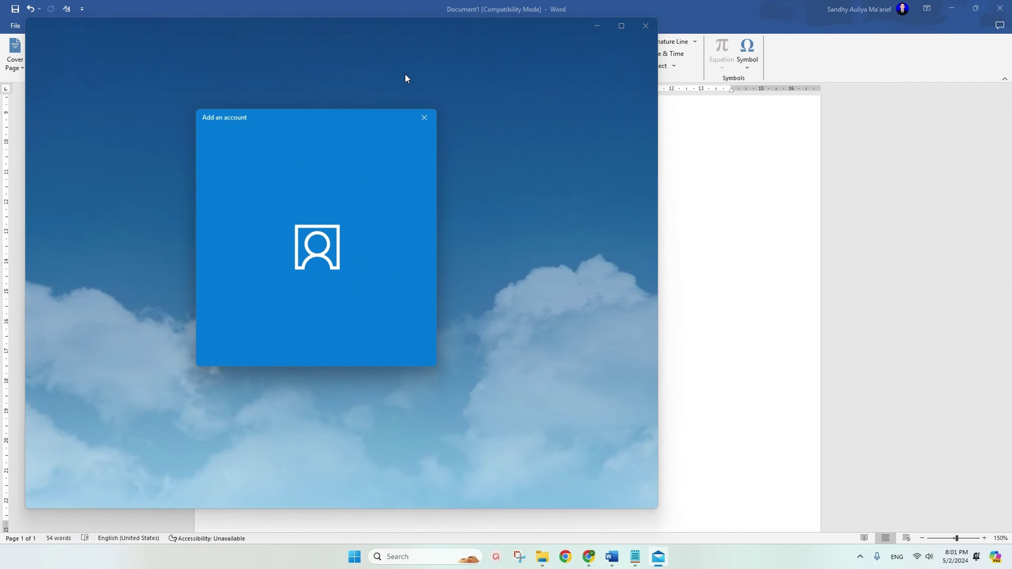
left_click(425, 117)
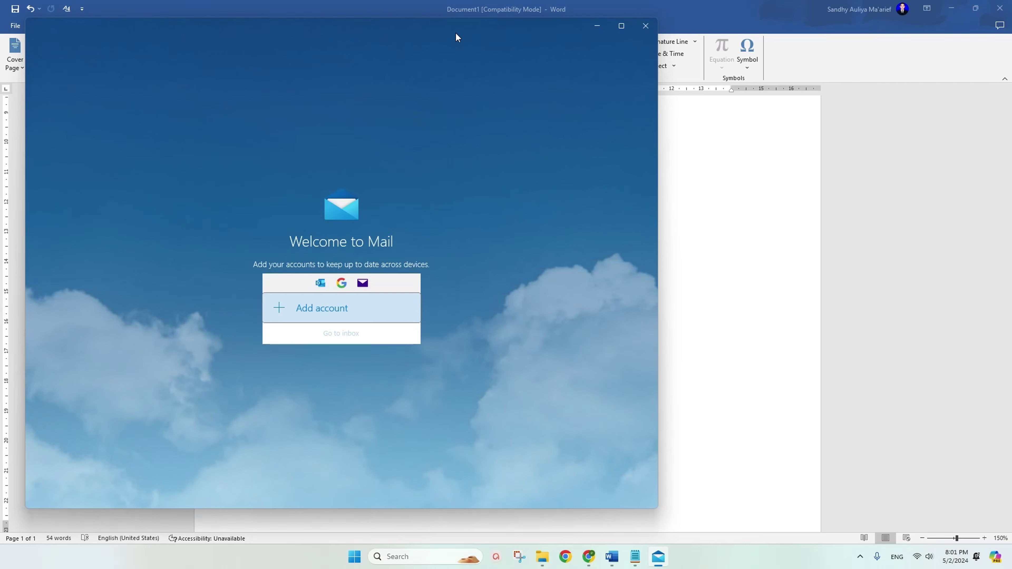
left_click_drag(455, 36, 639, 40)
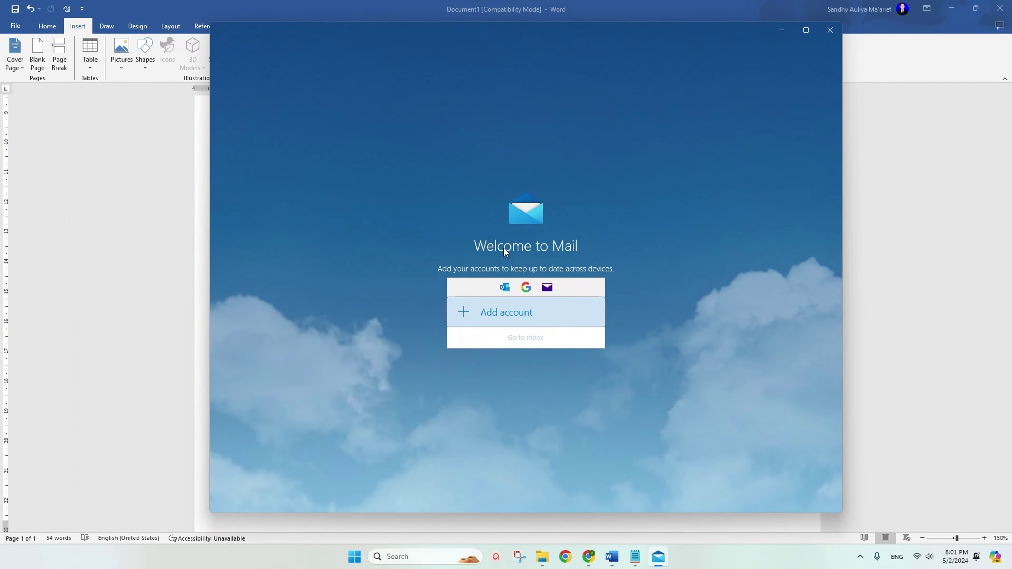